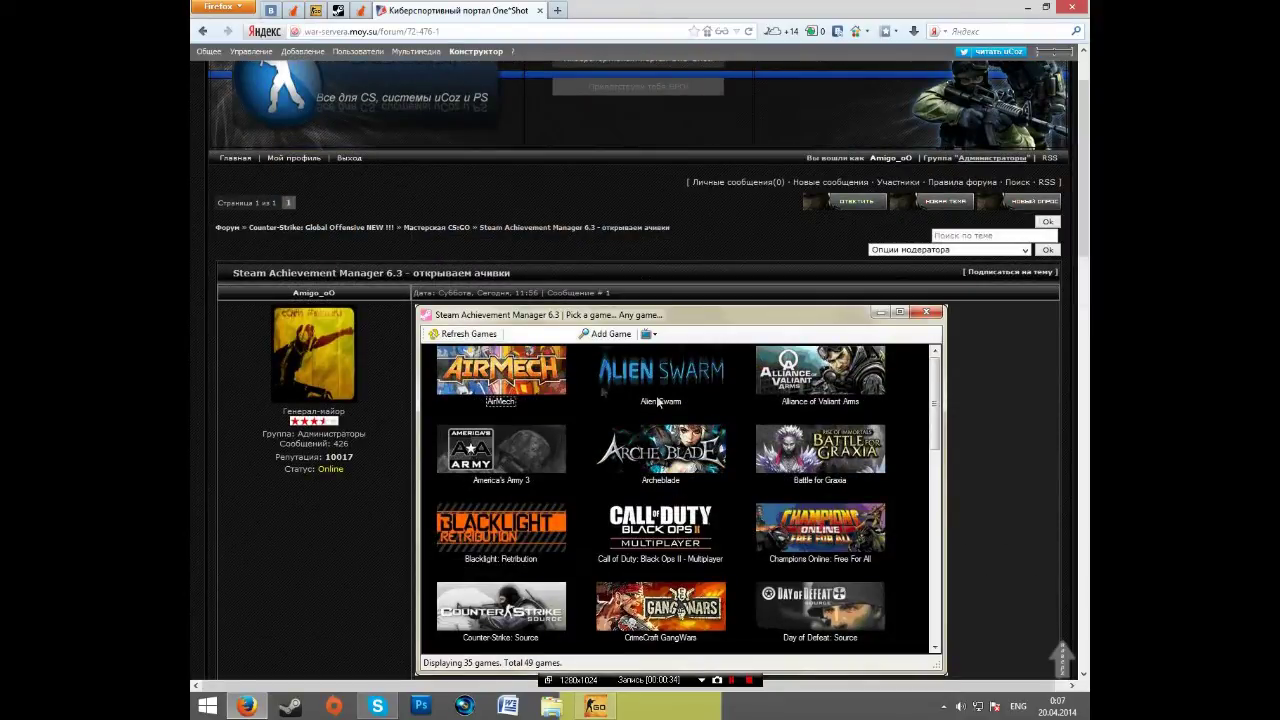
Step: Read through the forum post's instructions for unlocking achievements with Steam Achievement Manager 6.3
scroll(483, 282, "down", 3)
scroll(483, 282, "down", 15)
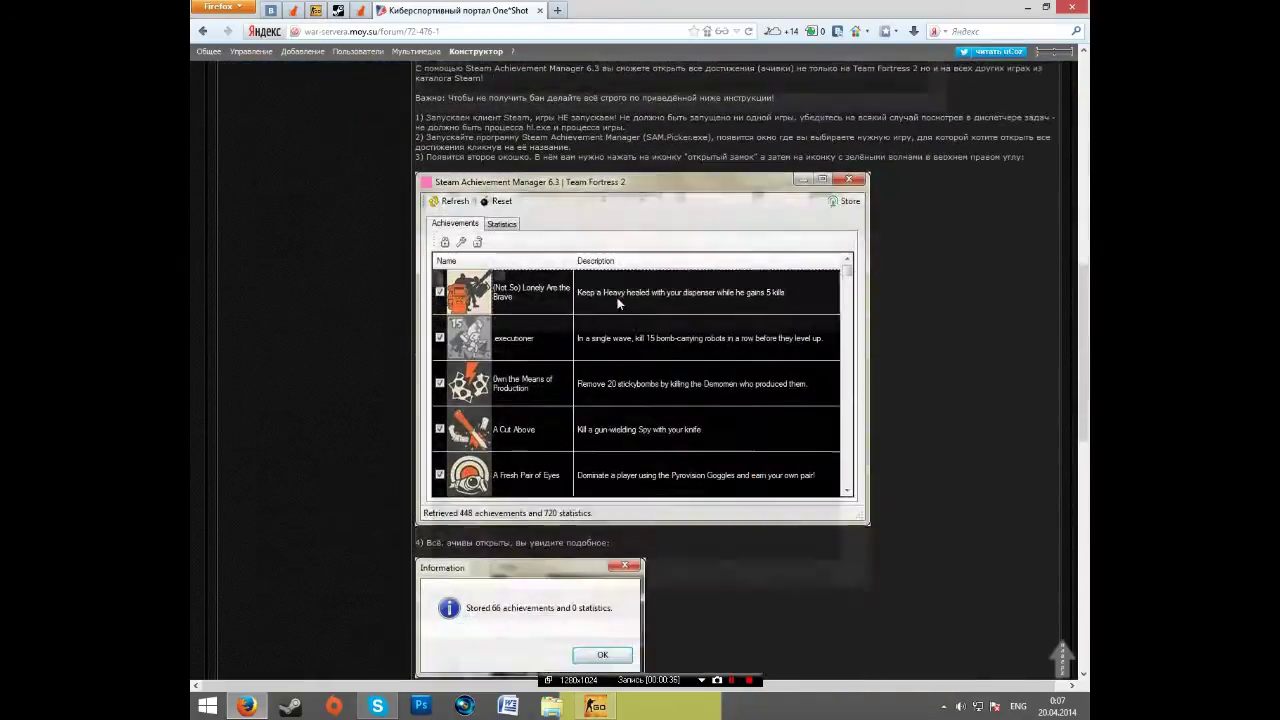
scroll(483, 282, "up", 5)
scroll(567, 570, "down", 2)
scroll(519, 573, "up", 15)
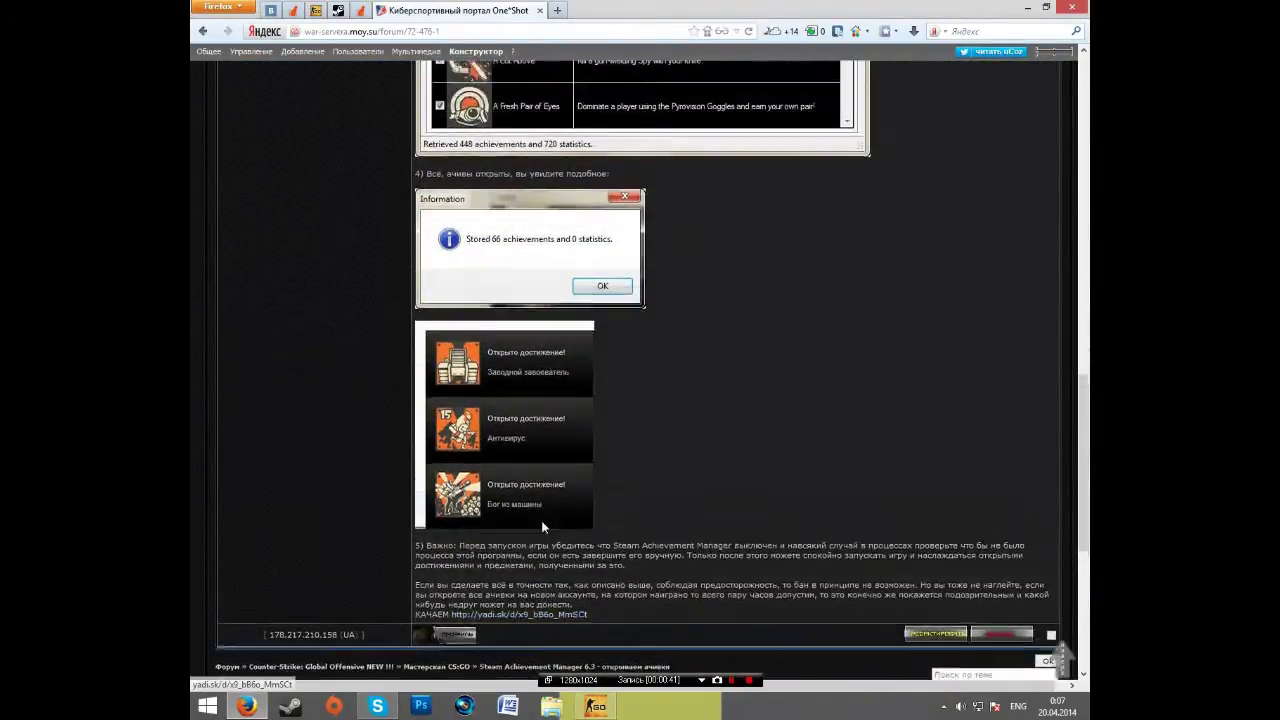
scroll(657, 517, "down", 15)
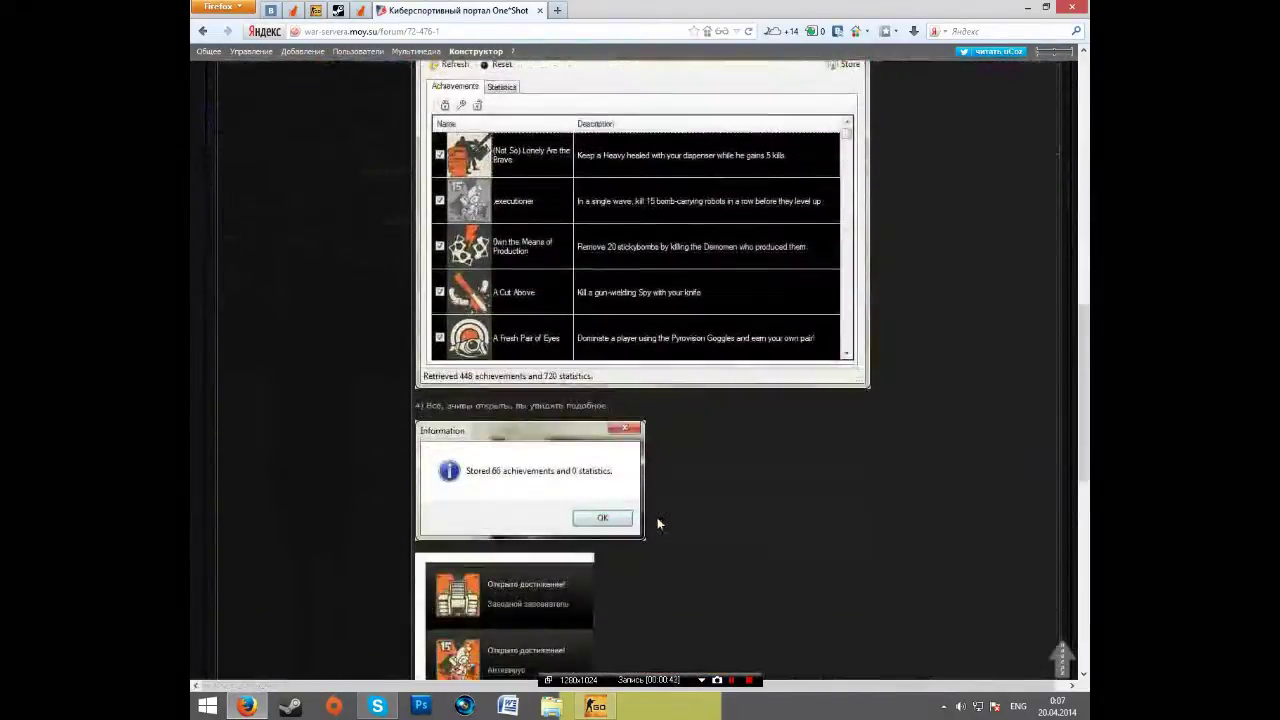
scroll(697, 348, "up", 5)
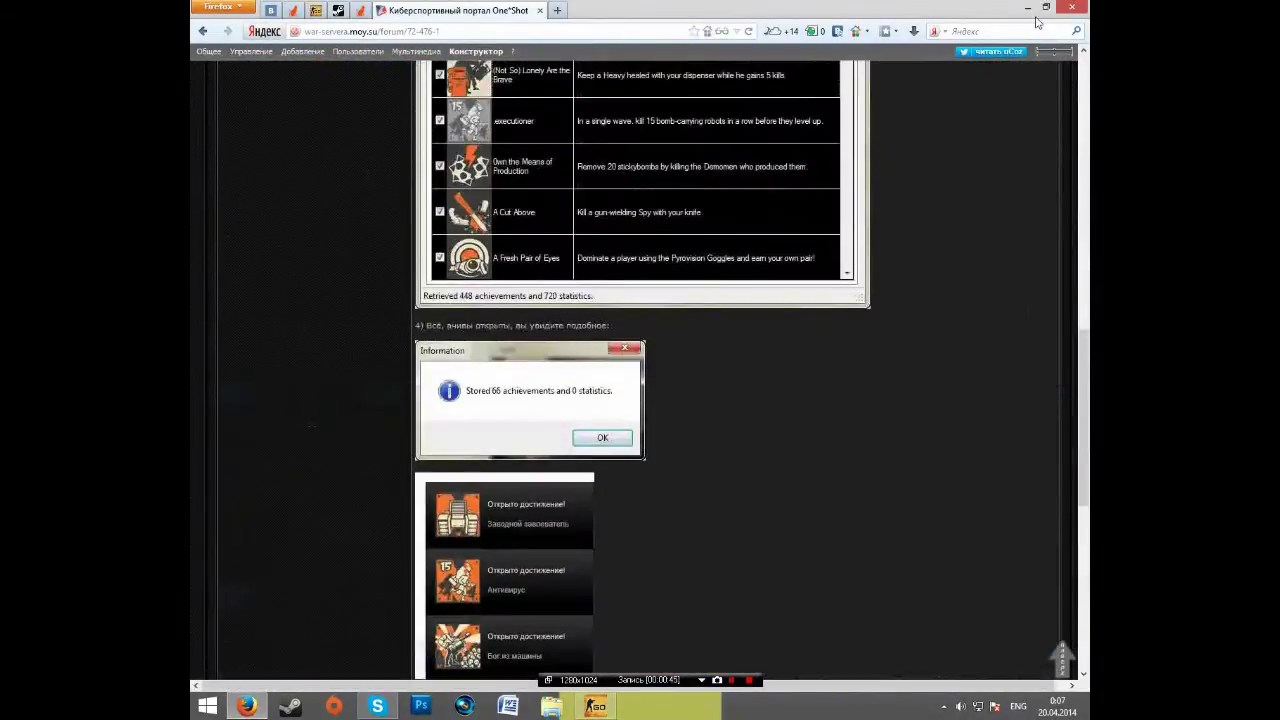
Step: Switch from the browser to Steam and open the account's own profile page
left_click(1028, 8)
left_click(290, 706)
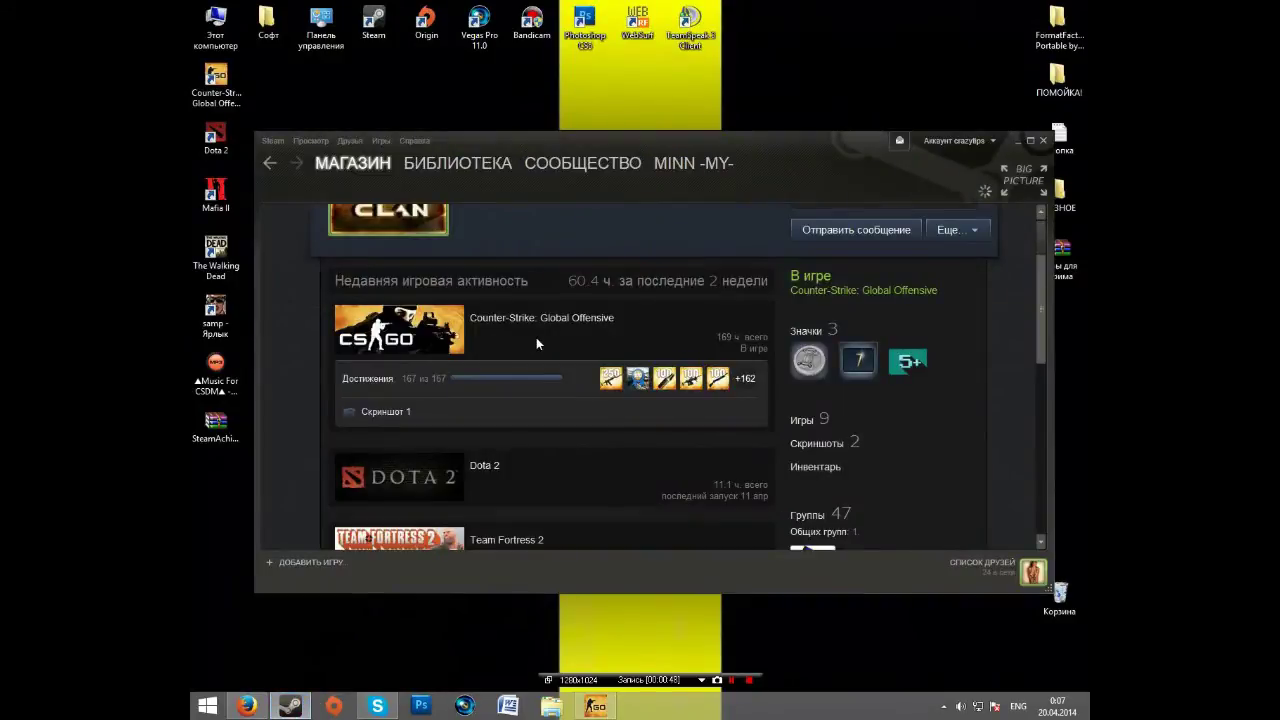
mouse_move(690, 160)
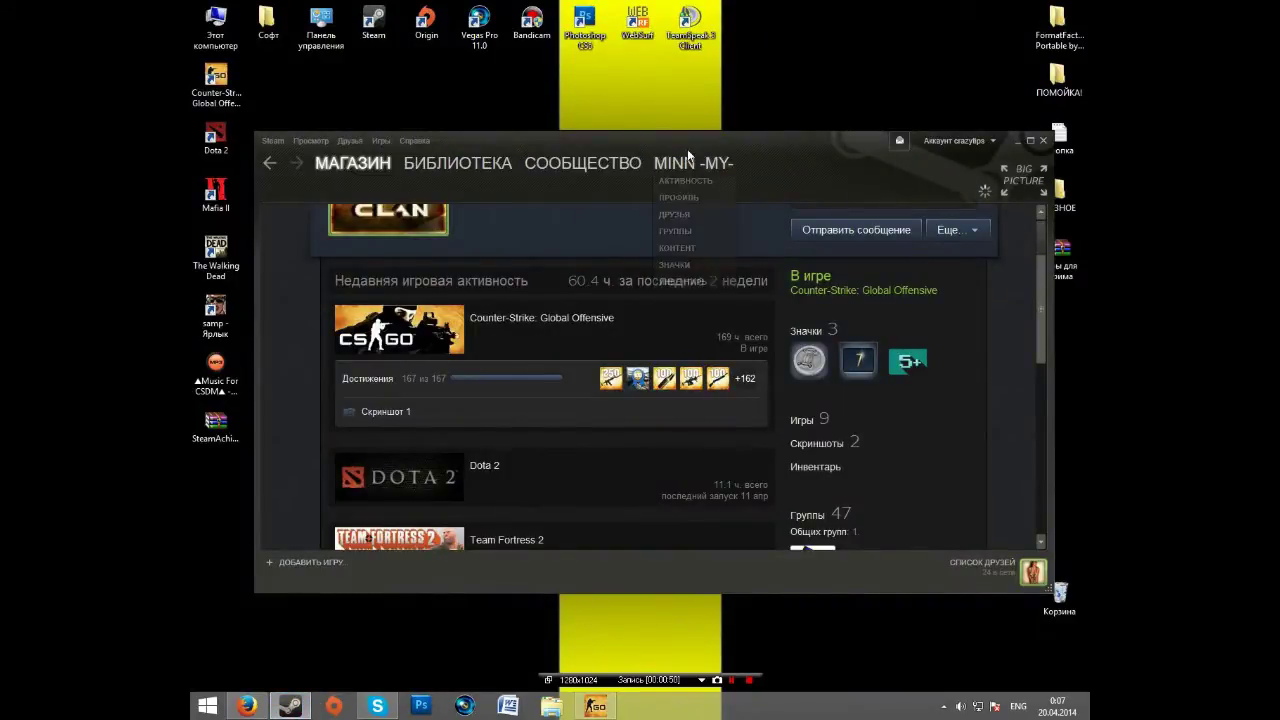
left_click(680, 199)
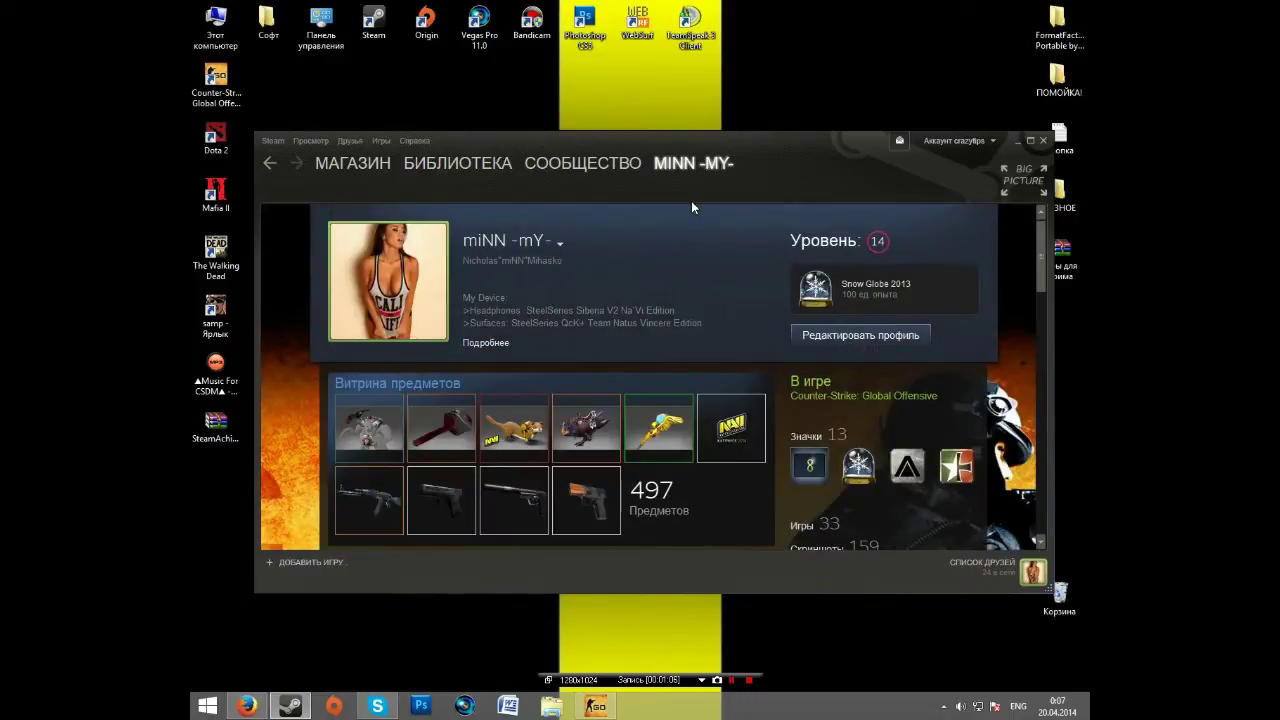
Step: Examine the achievement progress of the recently played games on the profile page and close the Steam window
scroll(639, 349, "down", 5)
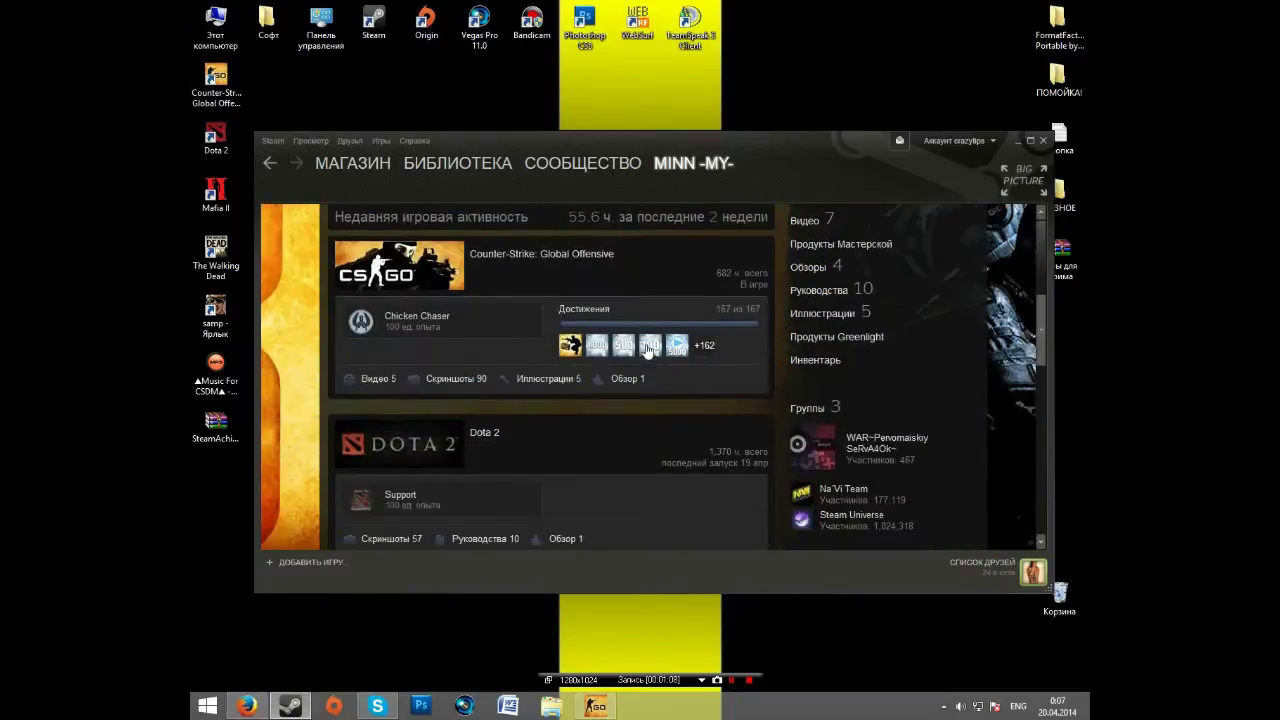
scroll(647, 347, "down", 1)
scroll(673, 386, "up", 2)
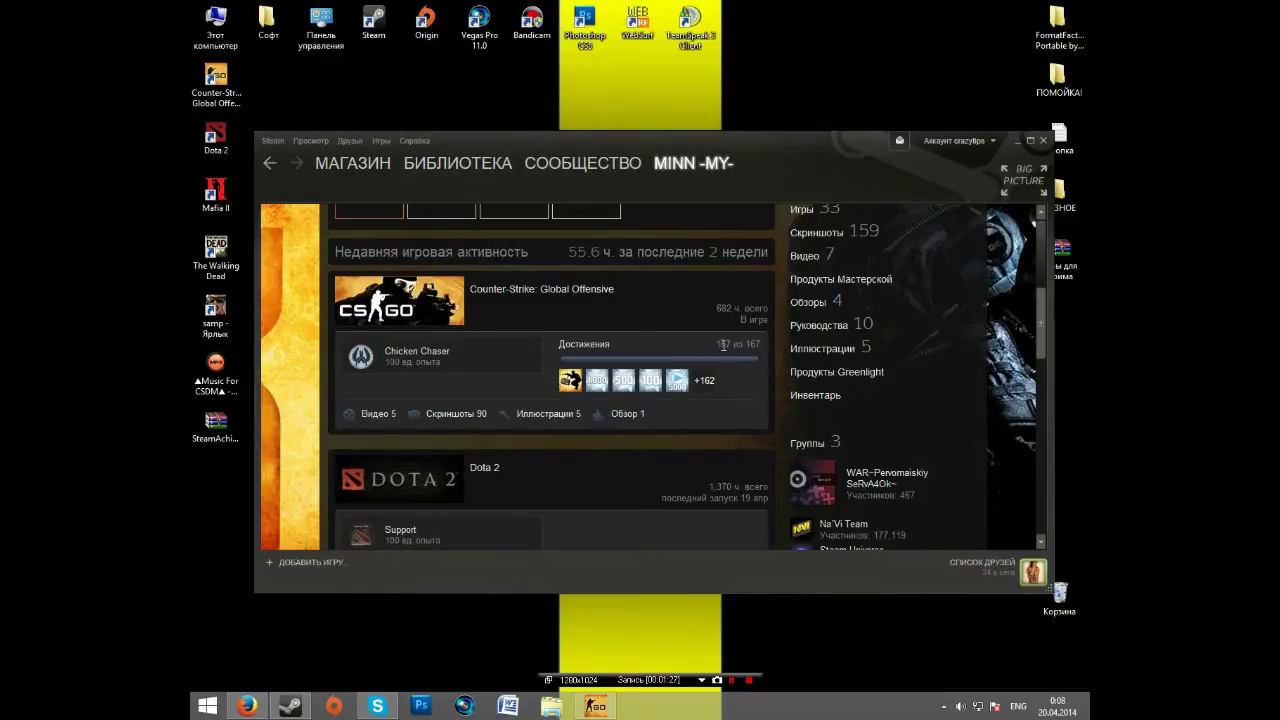
scroll(725, 342, "down", 1)
scroll(725, 334, "down", 10)
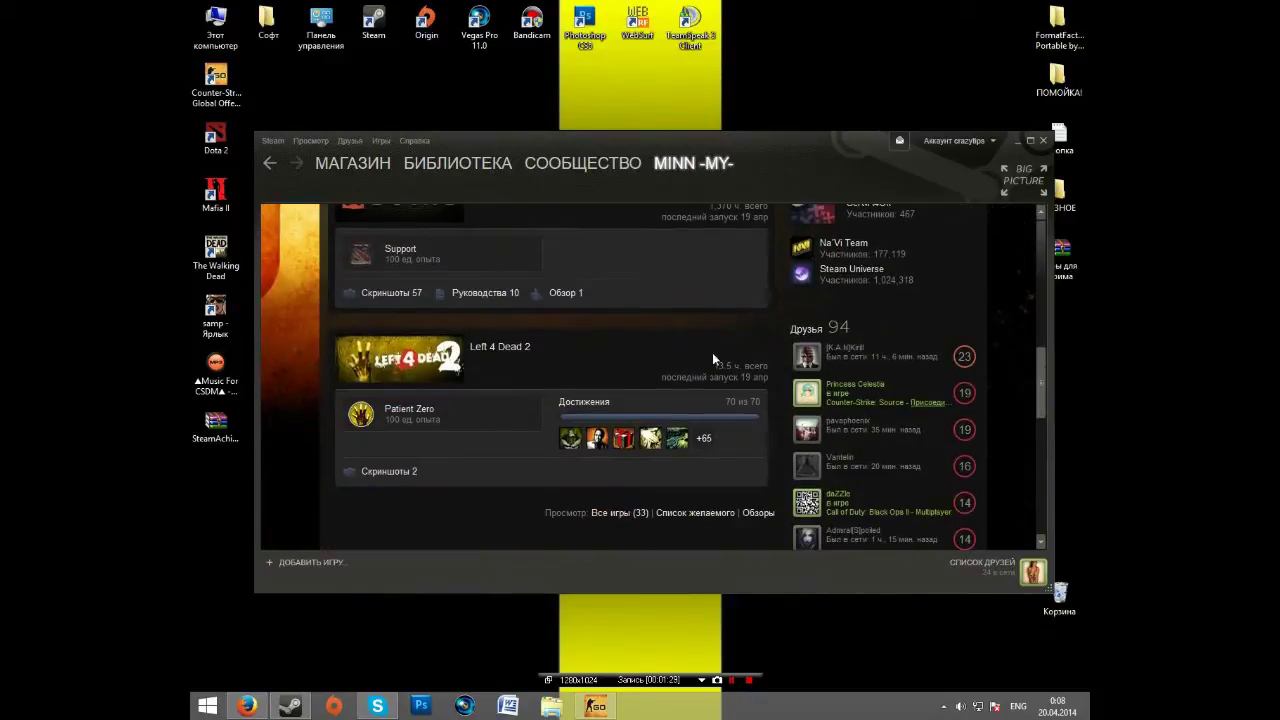
scroll(640, 395, "down", 4)
scroll(620, 380, "up", 5)
scroll(609, 378, "down", 5)
scroll(670, 383, "up", 3)
scroll(591, 326, "up", 5)
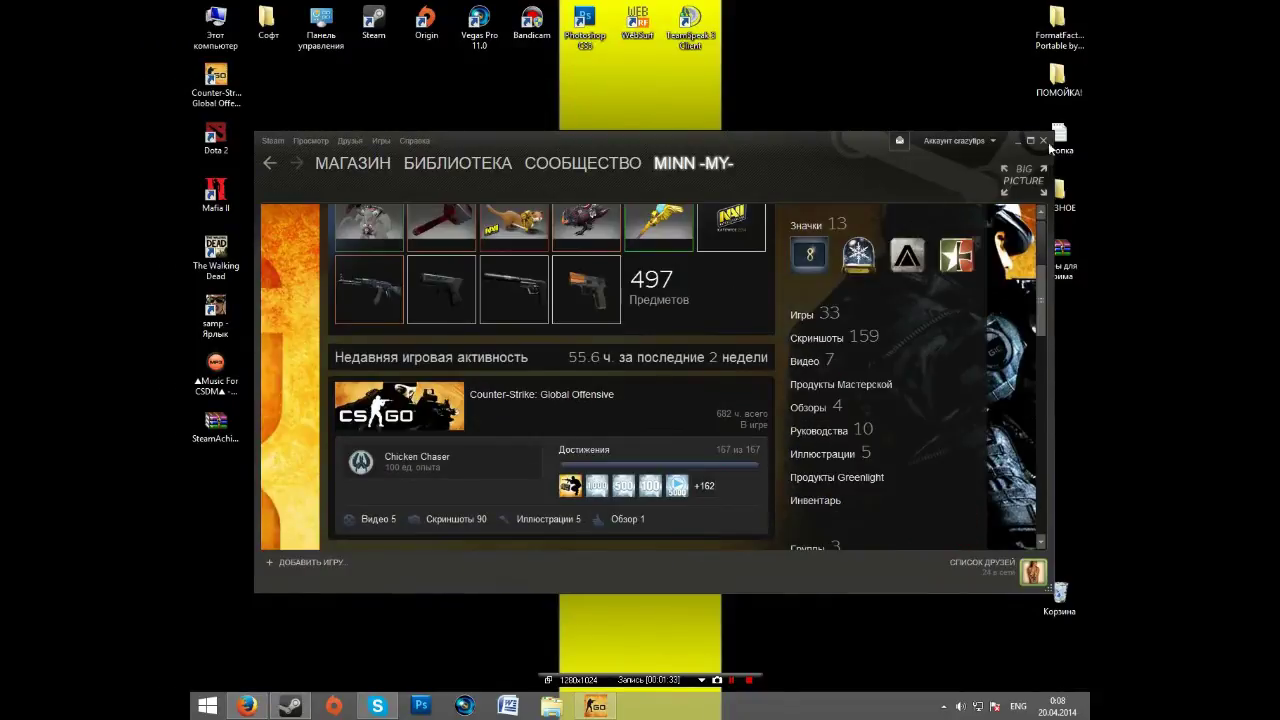
left_click(1043, 140)
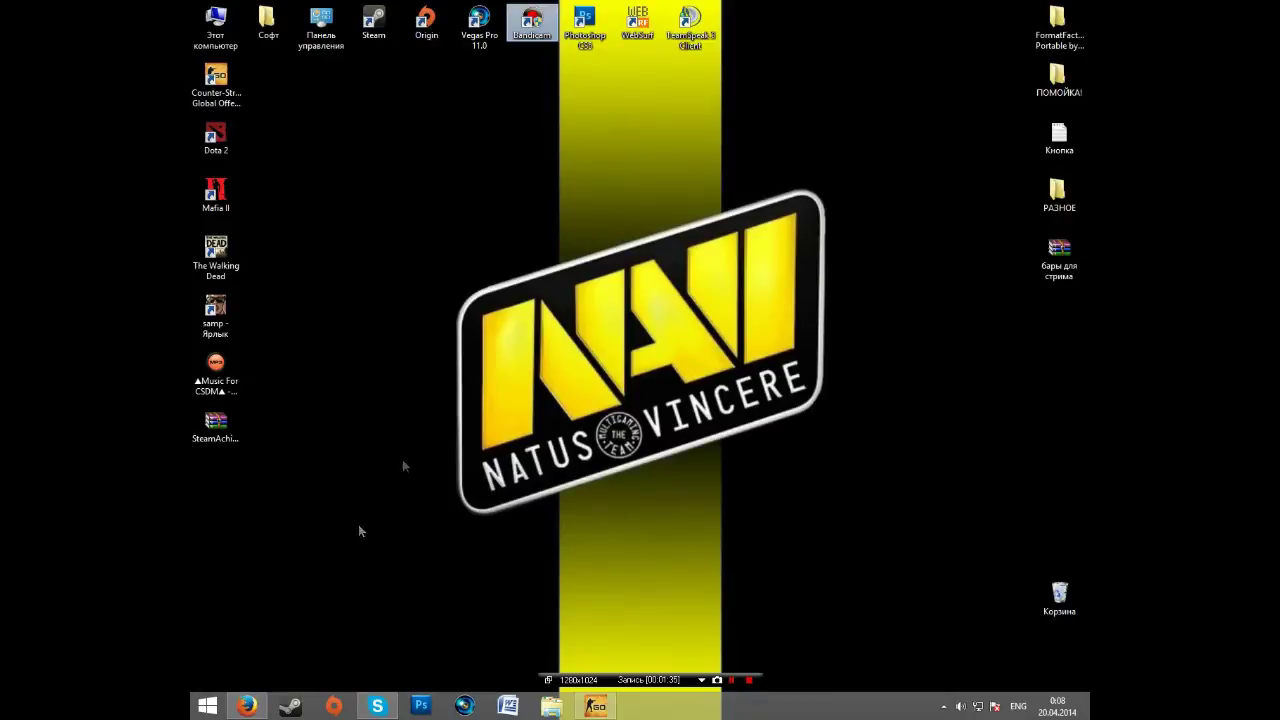
Step: Move the SteamAchievemen archive away from the other desktop icons to the middle of the desktop
left_click(250, 706)
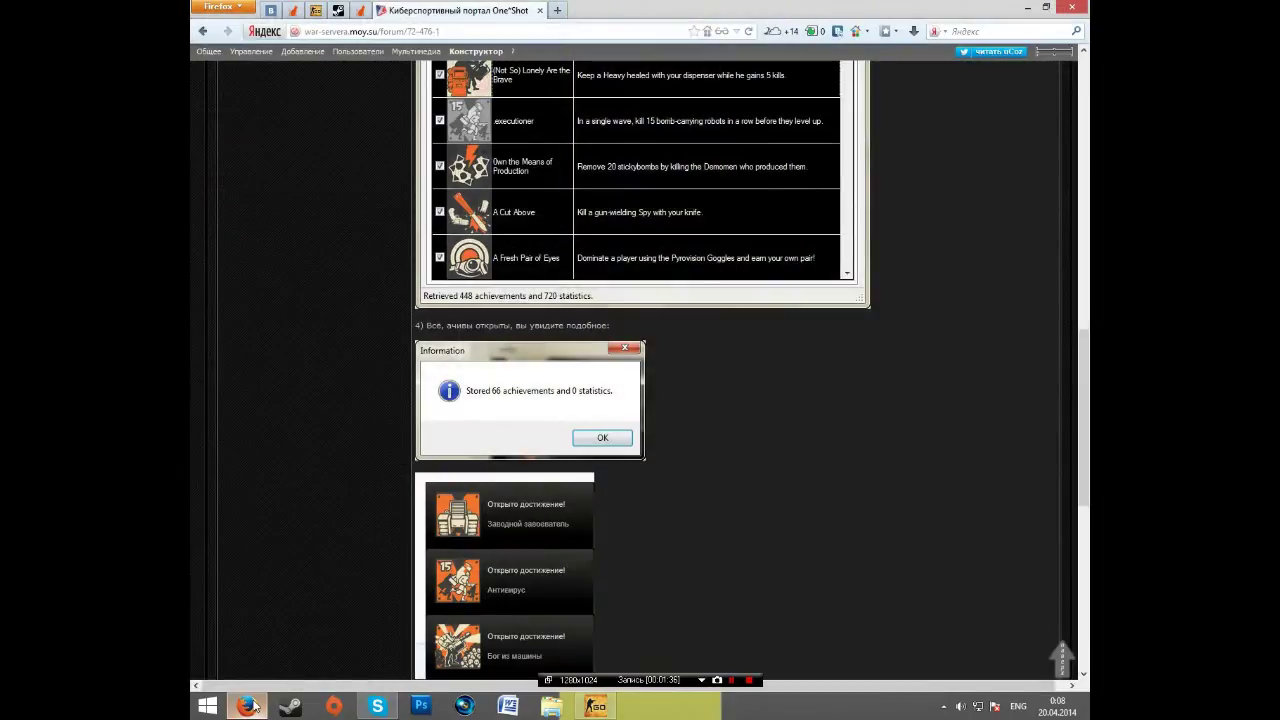
left_click(250, 706)
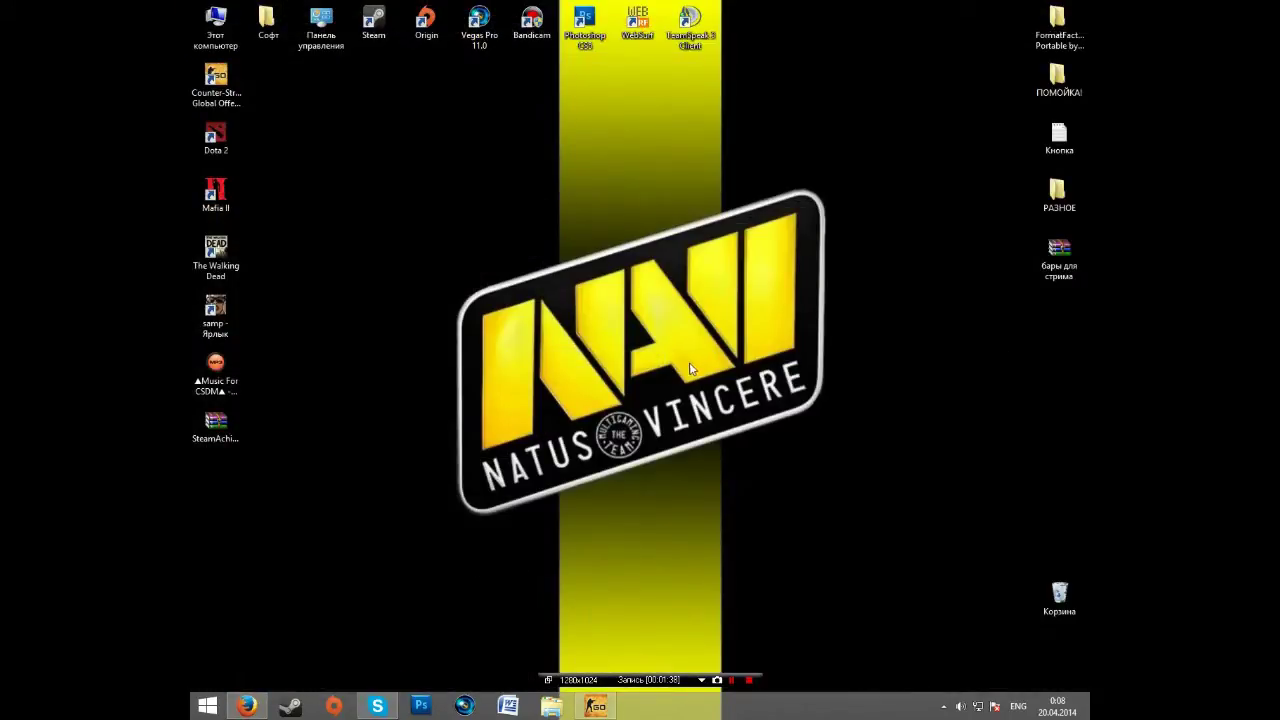
left_click(397, 427)
left_click_drag(218, 435, 590, 338)
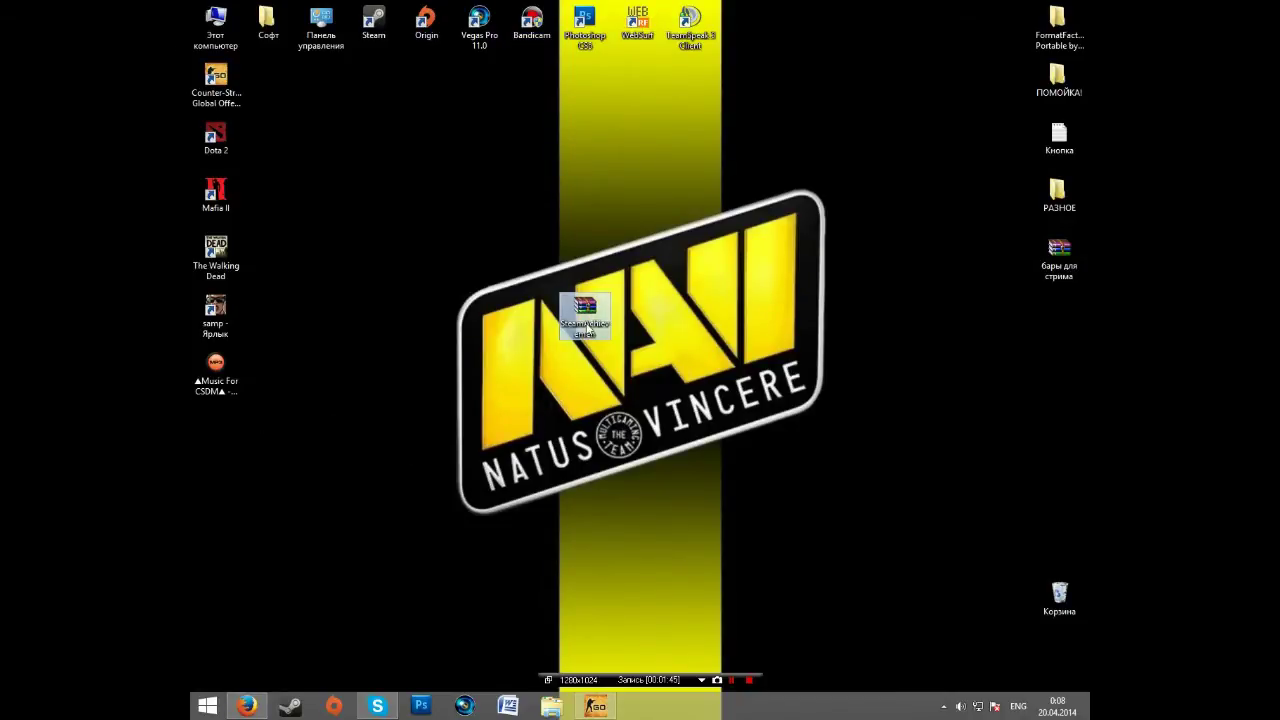
Step: Check the hidden notification area icons, open the SteamAchievemen.zip archive and dismiss the WinRAR trial notice
left_click(943, 706)
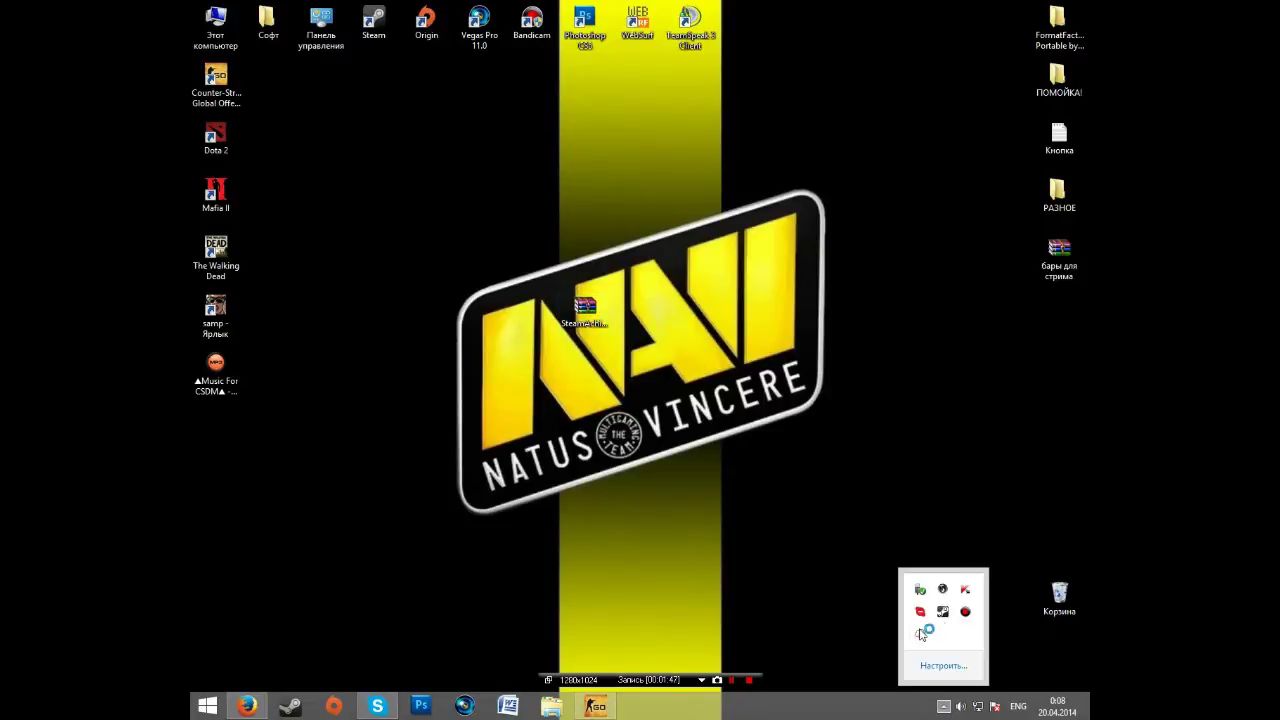
left_click(943, 706)
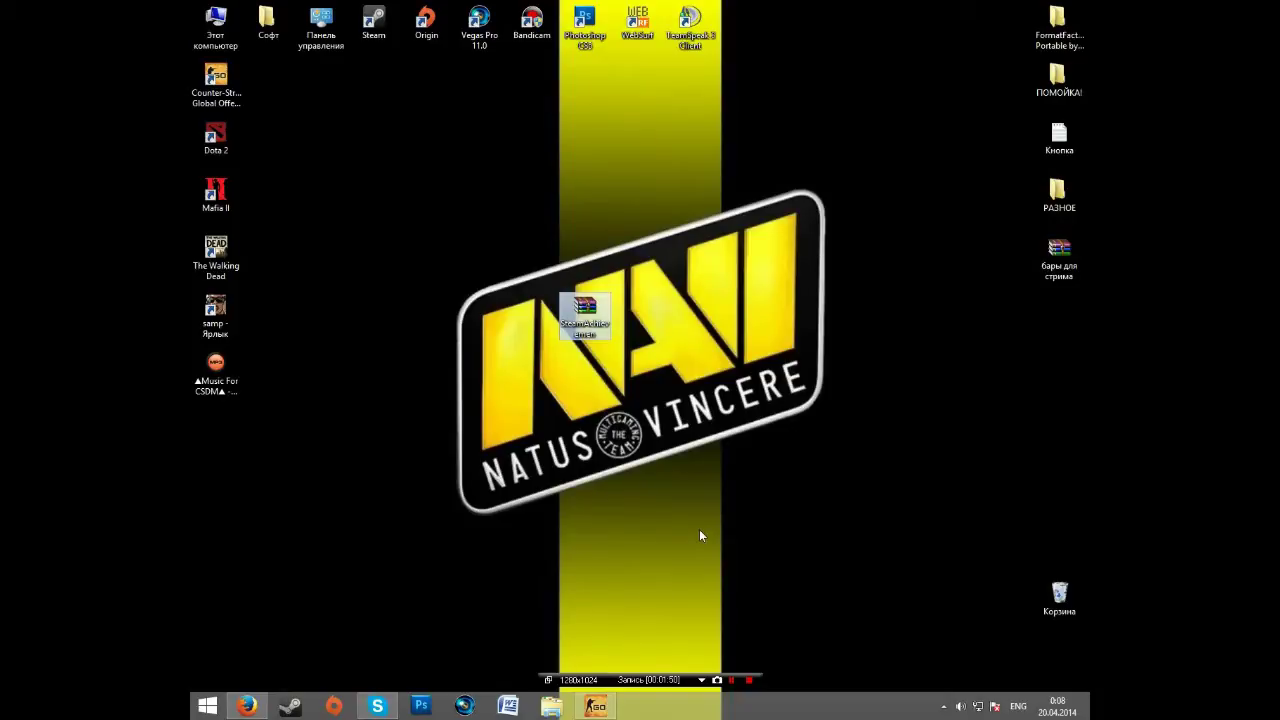
key("Return")
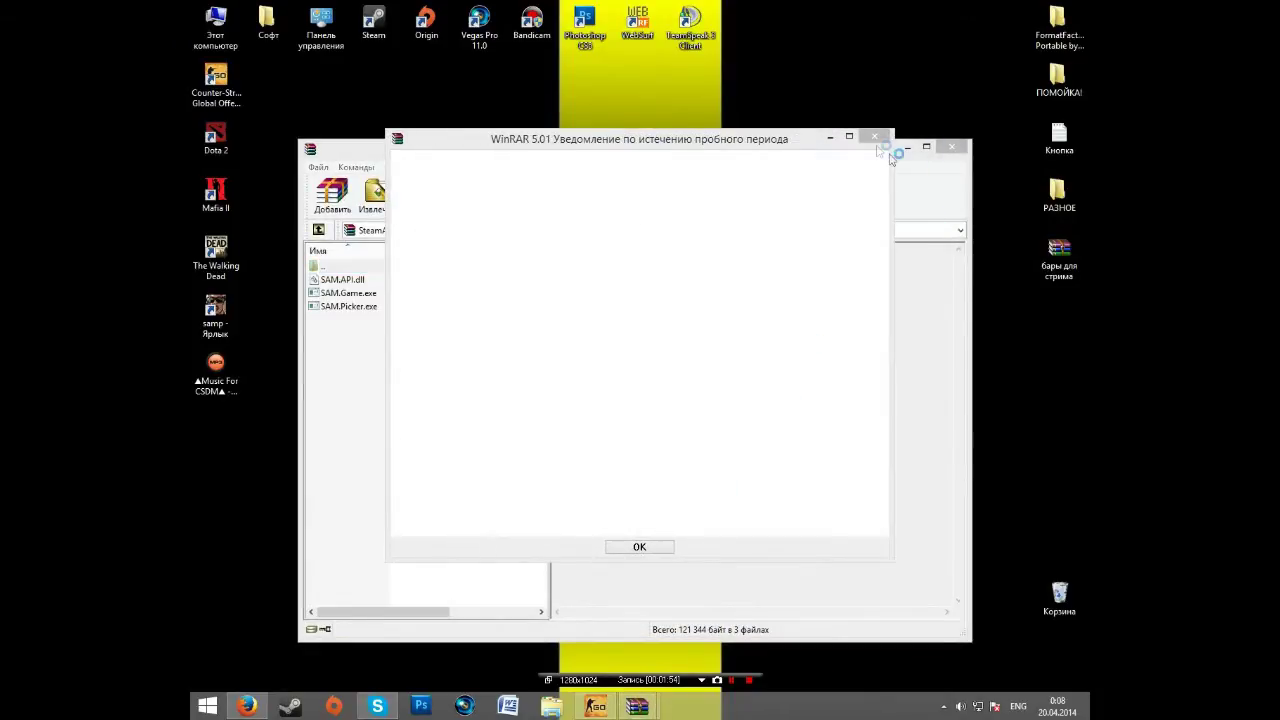
left_click(873, 139)
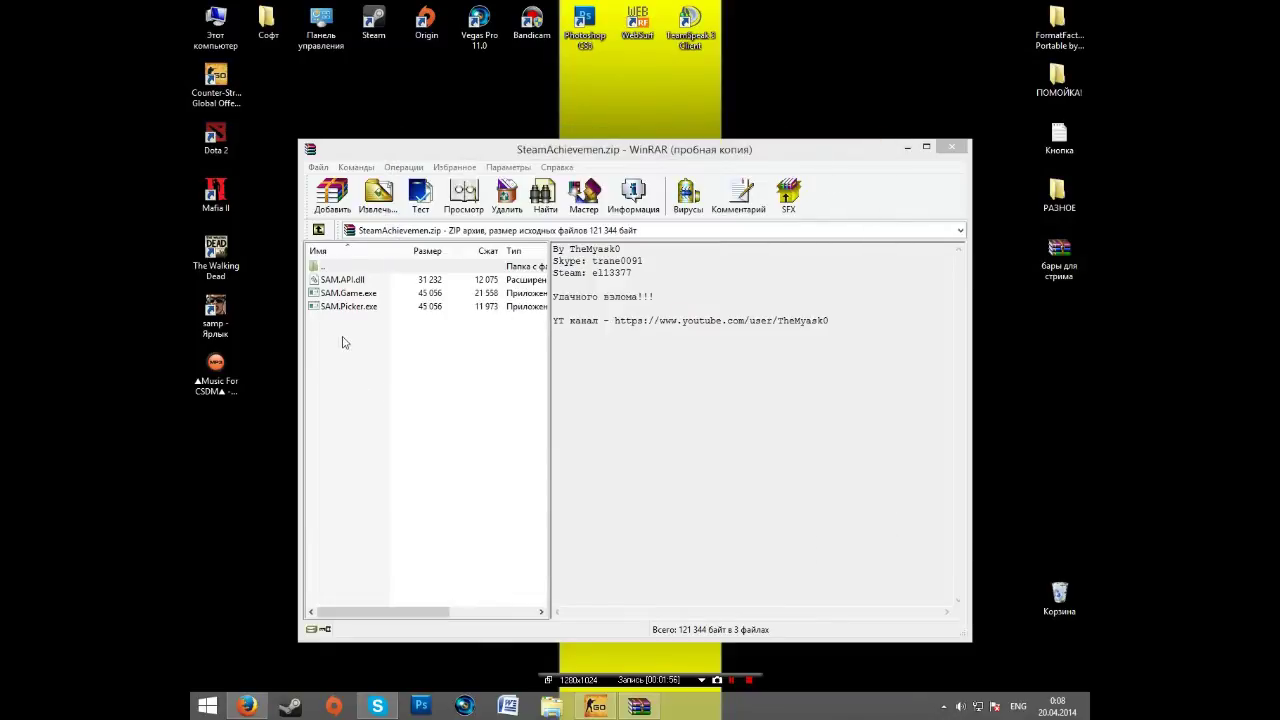
Step: Launch Steam Achievement Manager directly from the open archive
left_click(345, 347)
left_click_drag(345, 347, 385, 280)
left_click(343, 349)
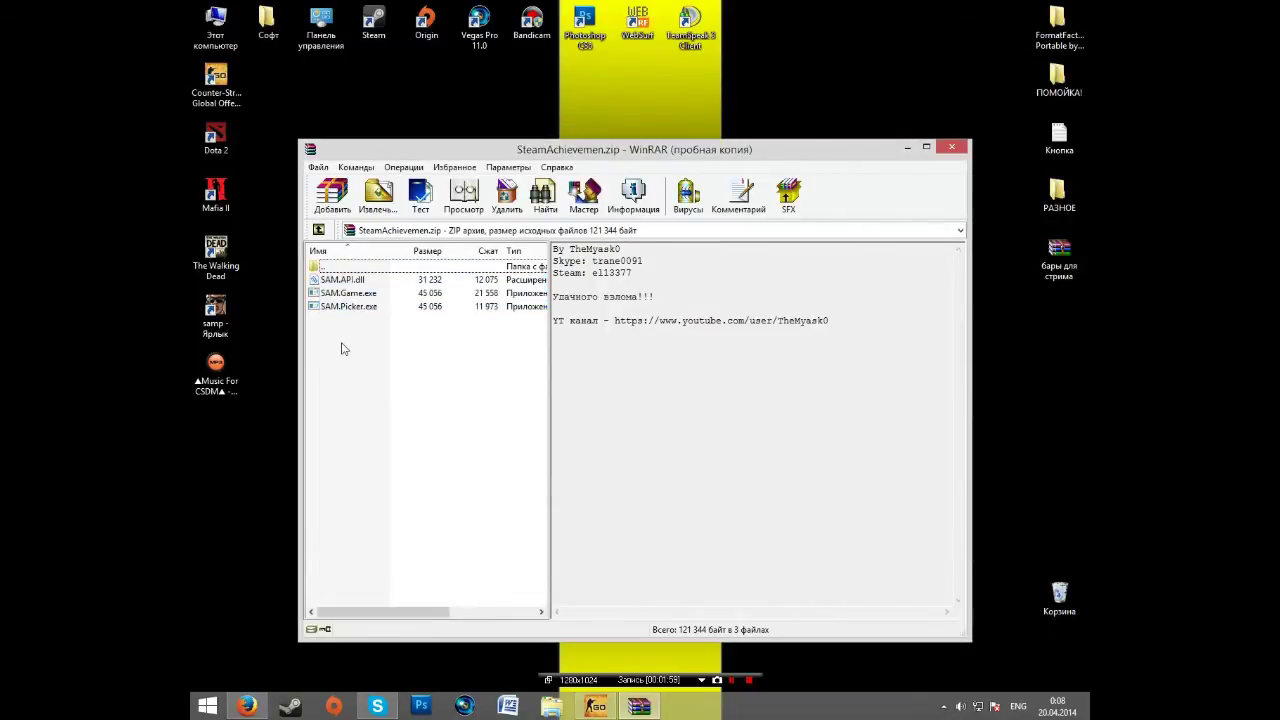
left_click(349, 295)
left_click_drag(350, 342, 199, 414)
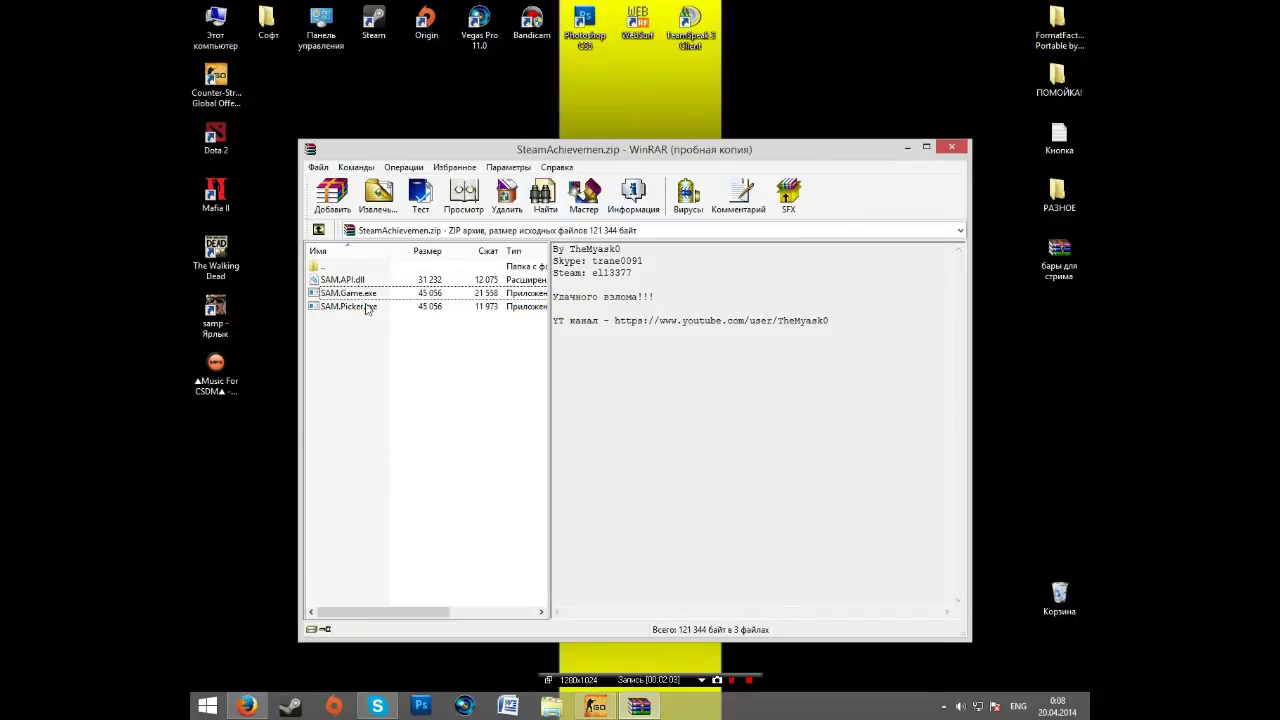
double_click(358, 295)
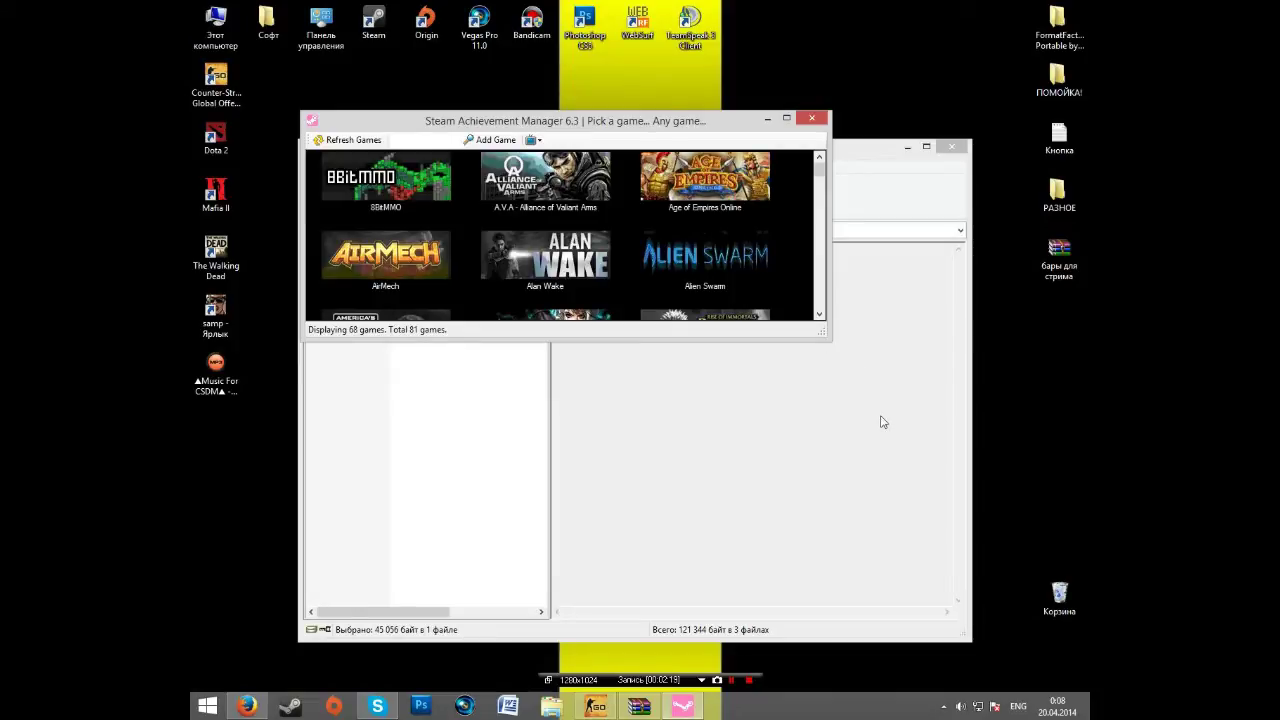
Step: Enlarge the game picker window and look through the whole list of games
left_click_drag(825, 333, 873, 512)
scroll(837, 431, "down", 10)
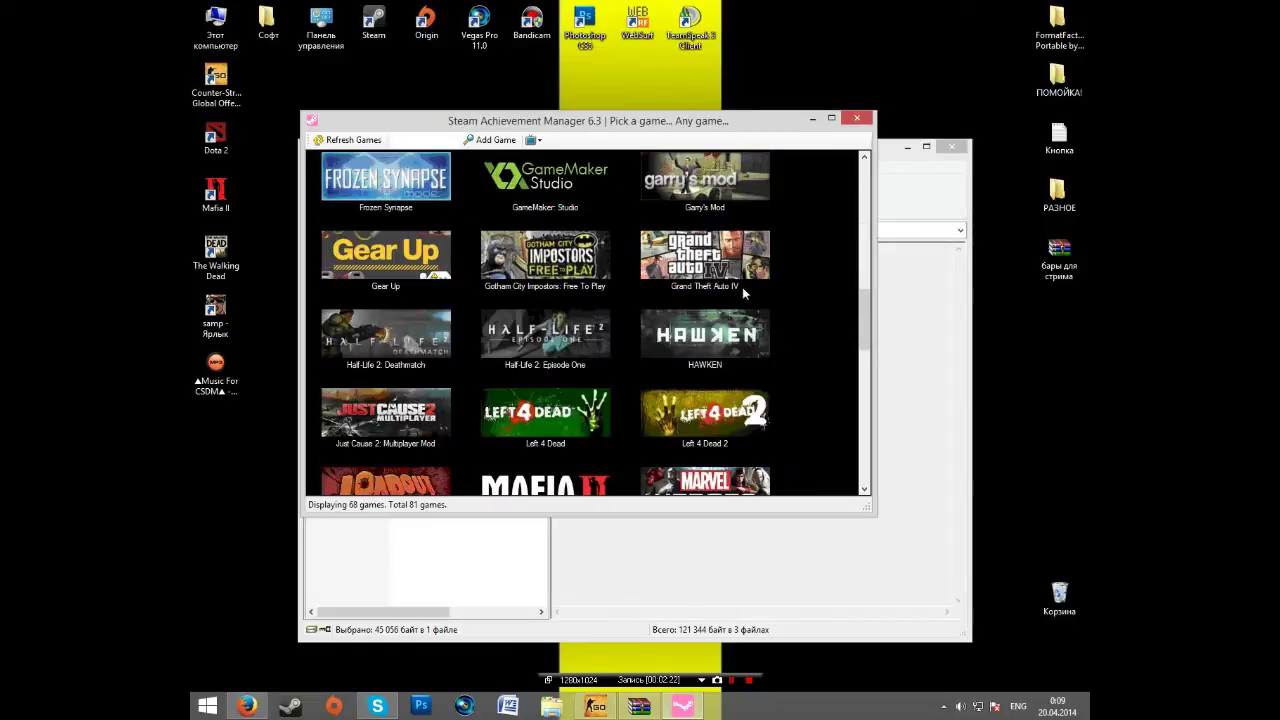
scroll(745, 289, "up", 15)
scroll(593, 325, "up", 3)
scroll(593, 322, "down", 6)
scroll(593, 322, "down", 10)
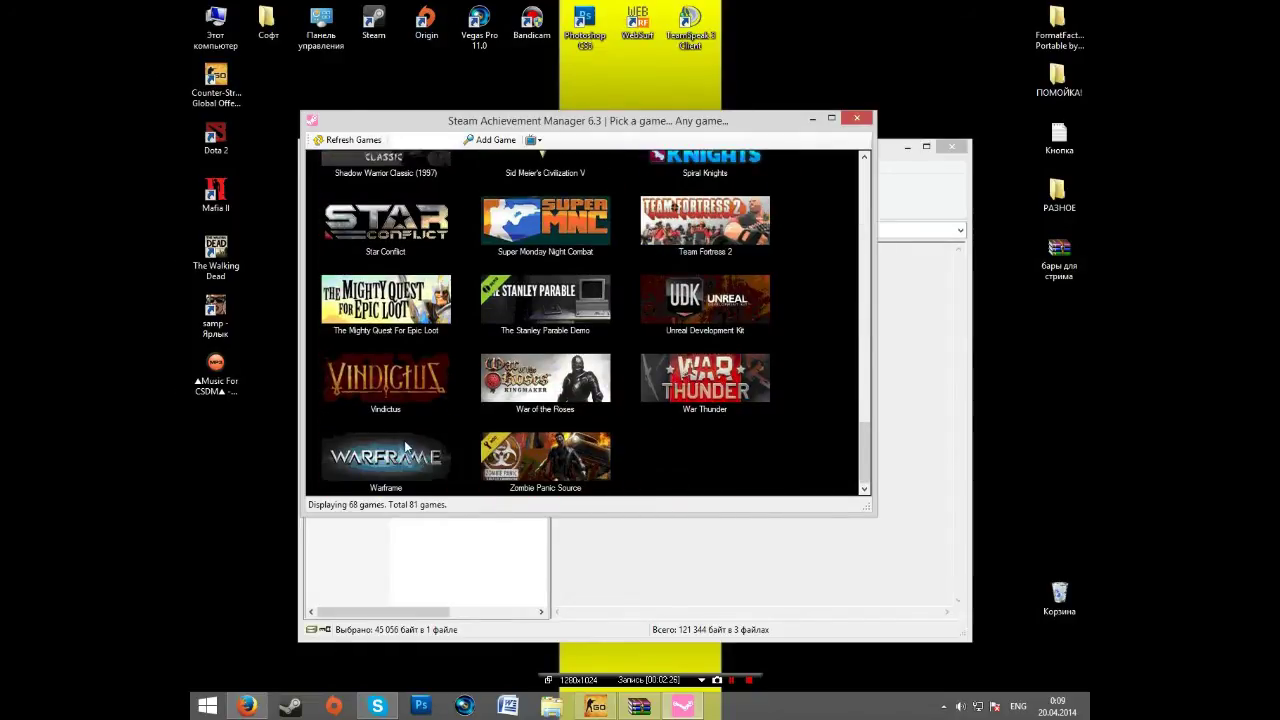
scroll(403, 447, "up", 8)
scroll(403, 447, "up", 8)
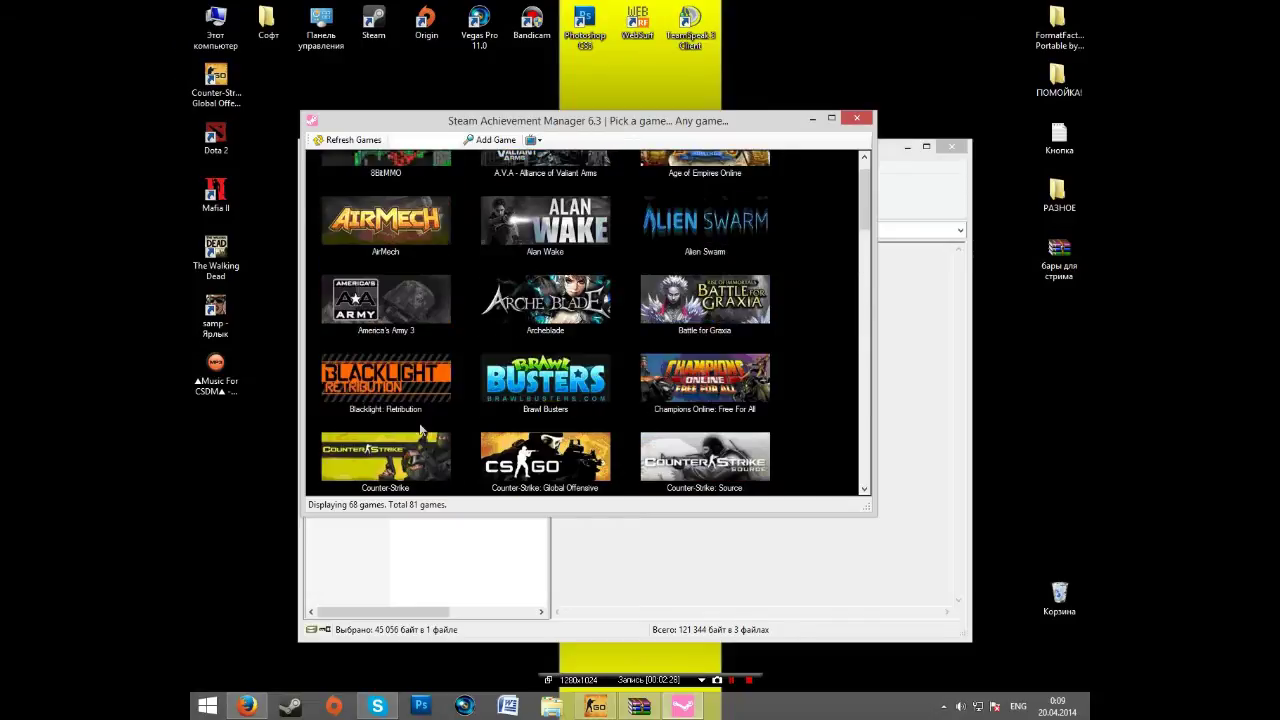
scroll(515, 382, "down", 2)
scroll(515, 382, "up", 4)
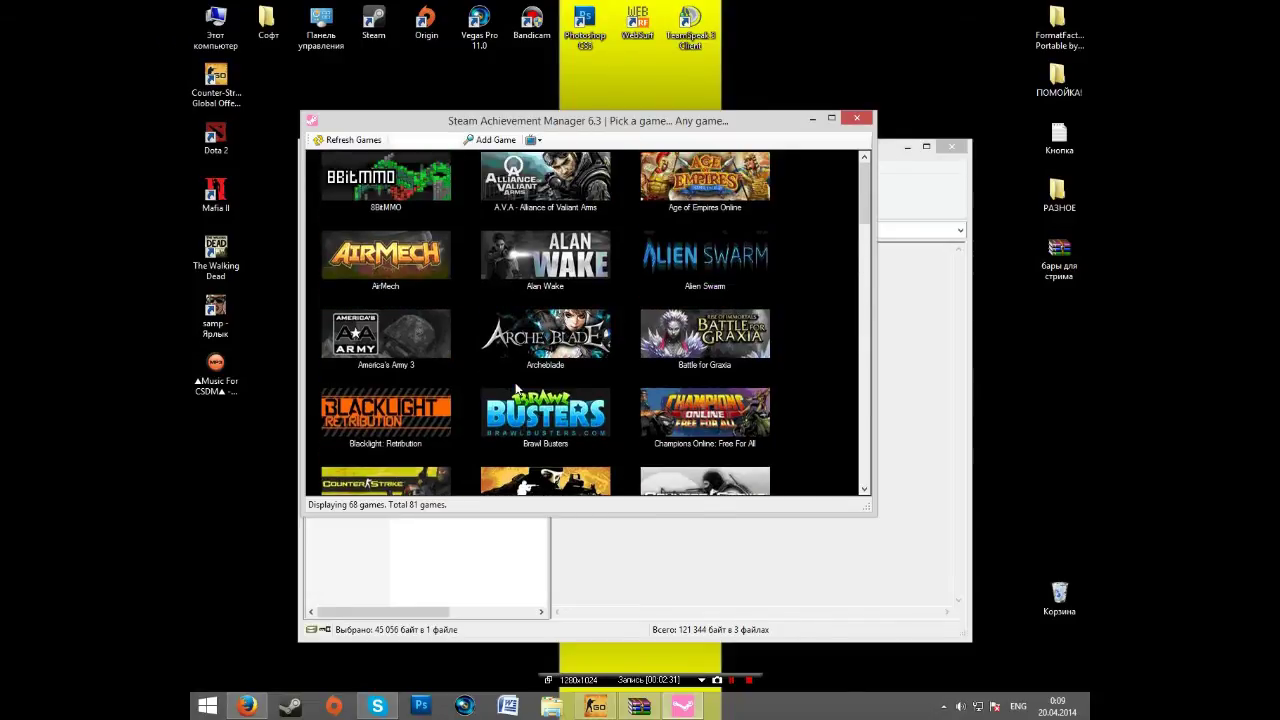
Step: Open Alan Wake from the game list and mark all of its achievements as unlocked
left_click(566, 275)
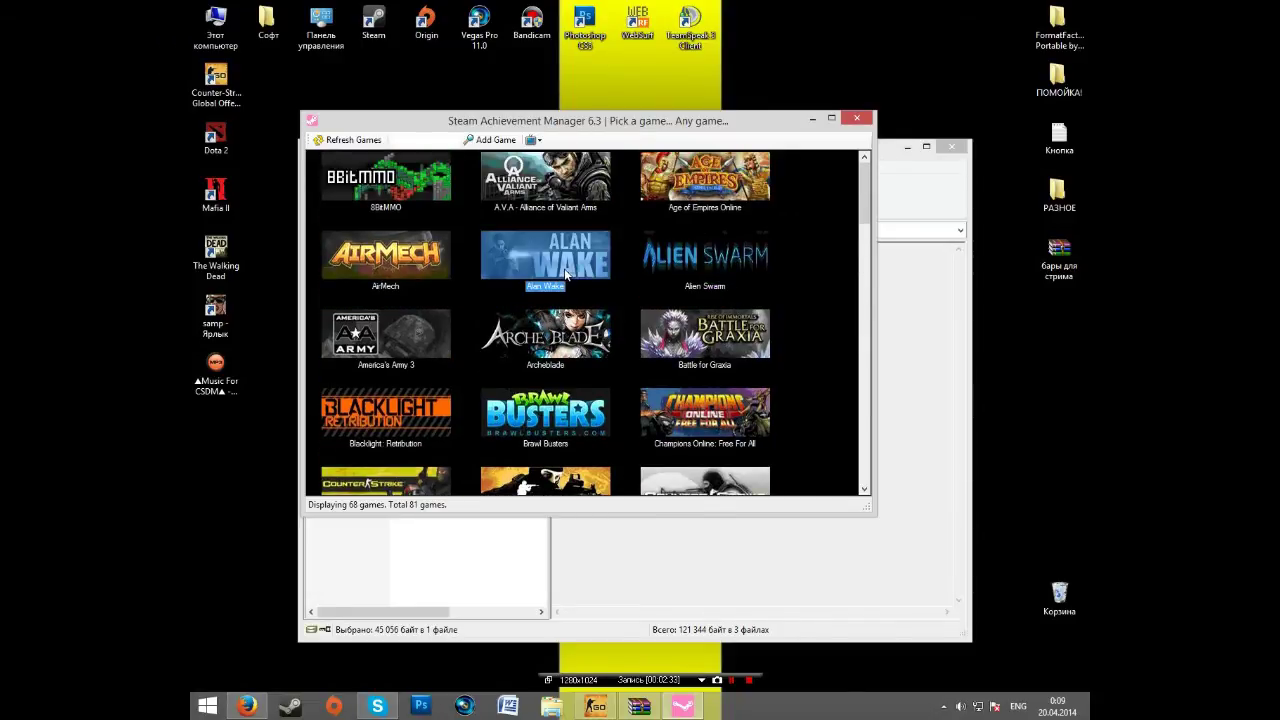
double_click(566, 274)
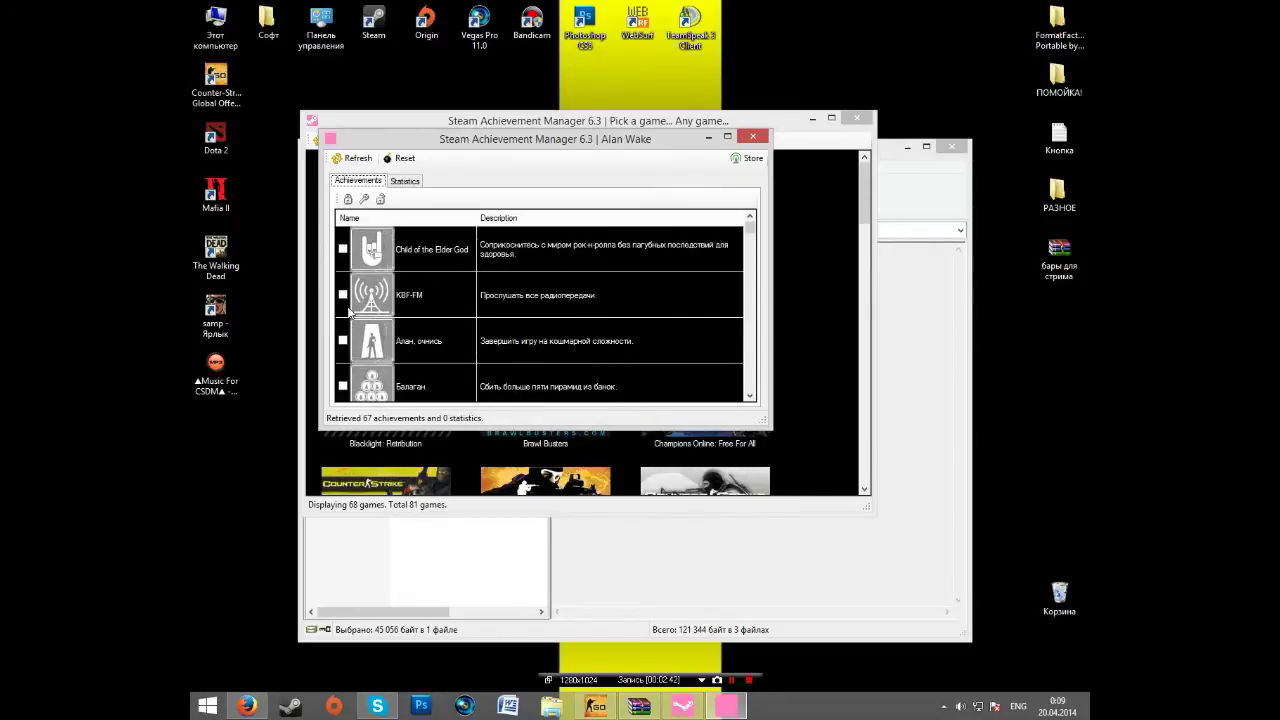
left_click(751, 250)
left_click_drag(751, 250, 751, 224)
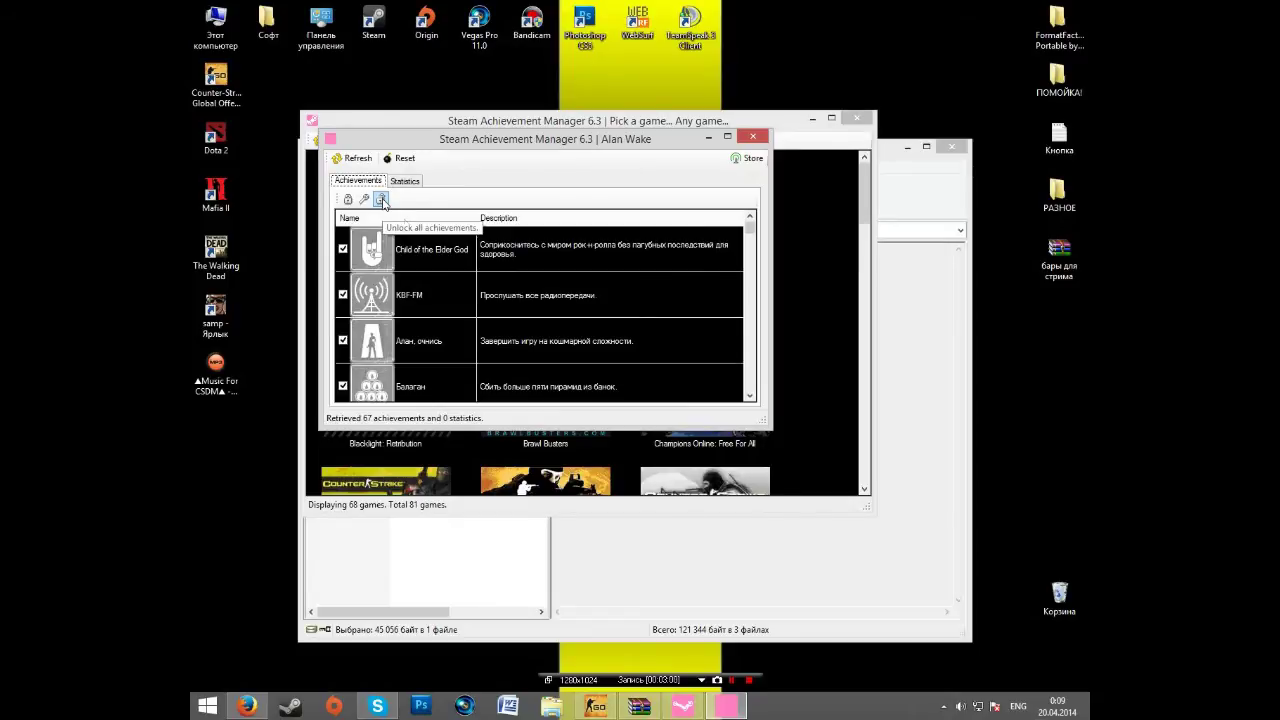
Step: Store the unlocked Alan Wake achievements, dismiss the confirmation and review the list to its end
left_click(741, 162)
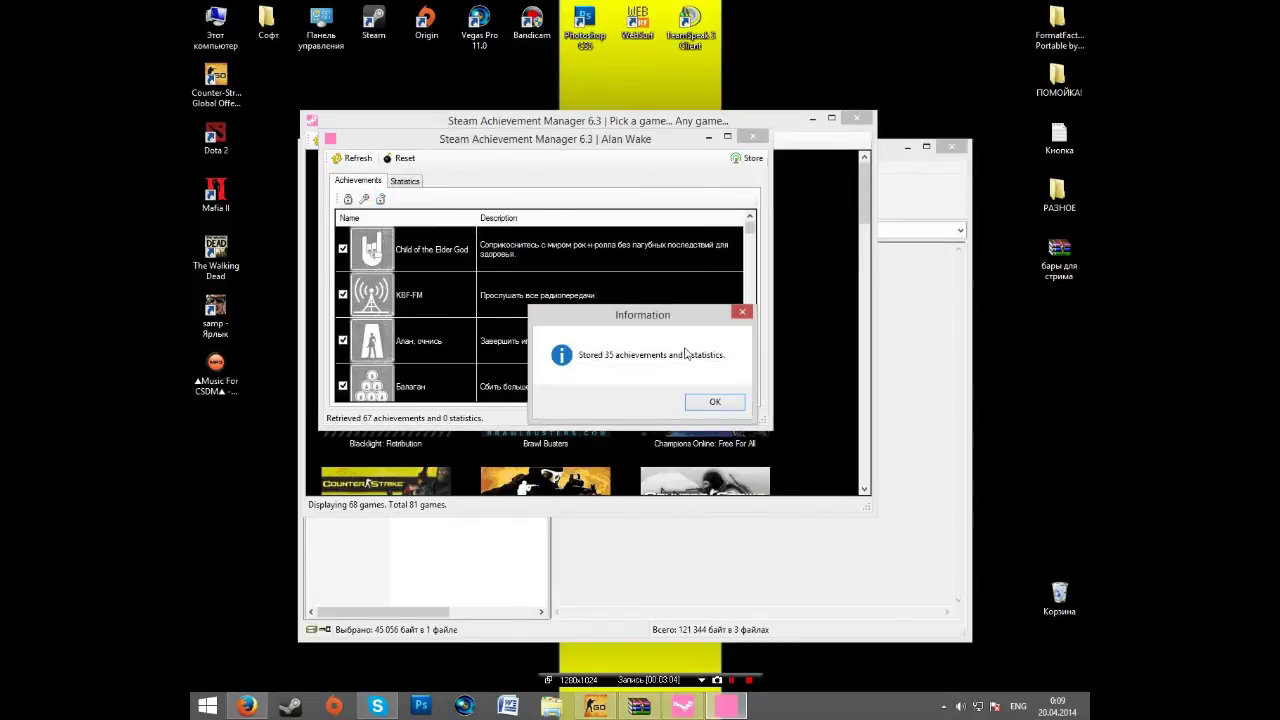
left_click(715, 403)
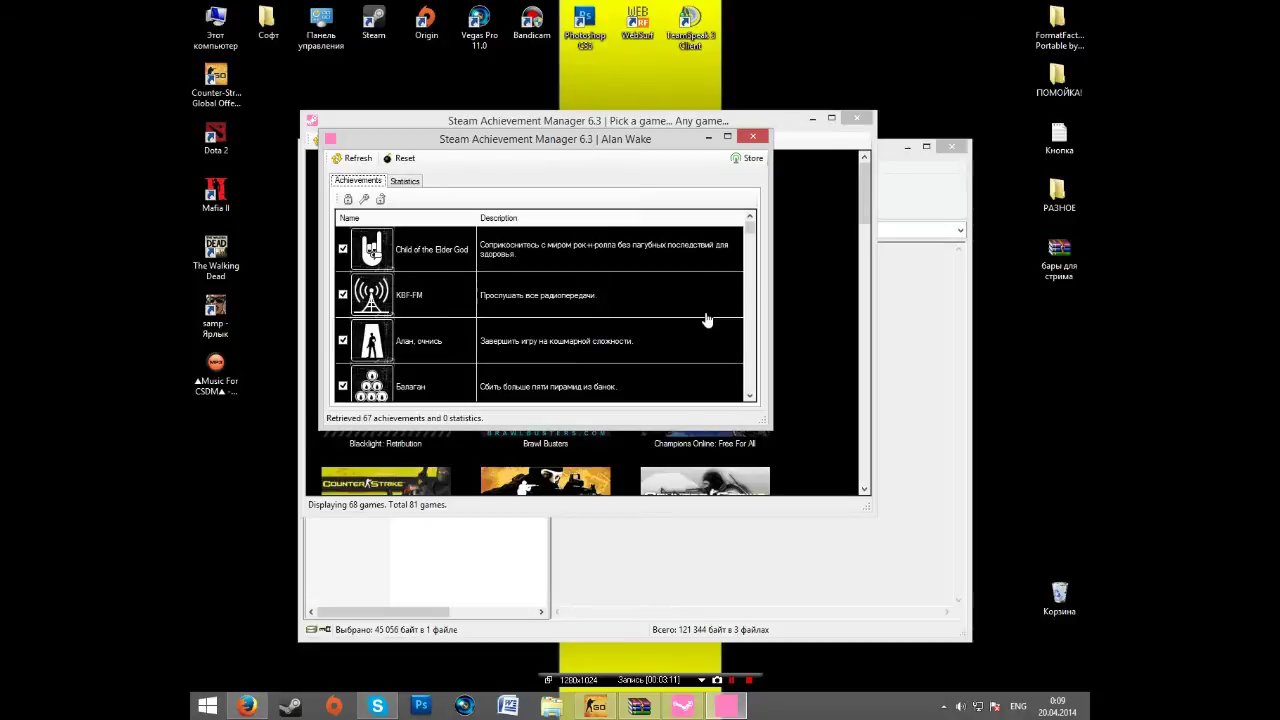
left_click_drag(749, 229, 741, 398)
Step: Bring up the Steam client on its community page and go to the game library
left_click(943, 706)
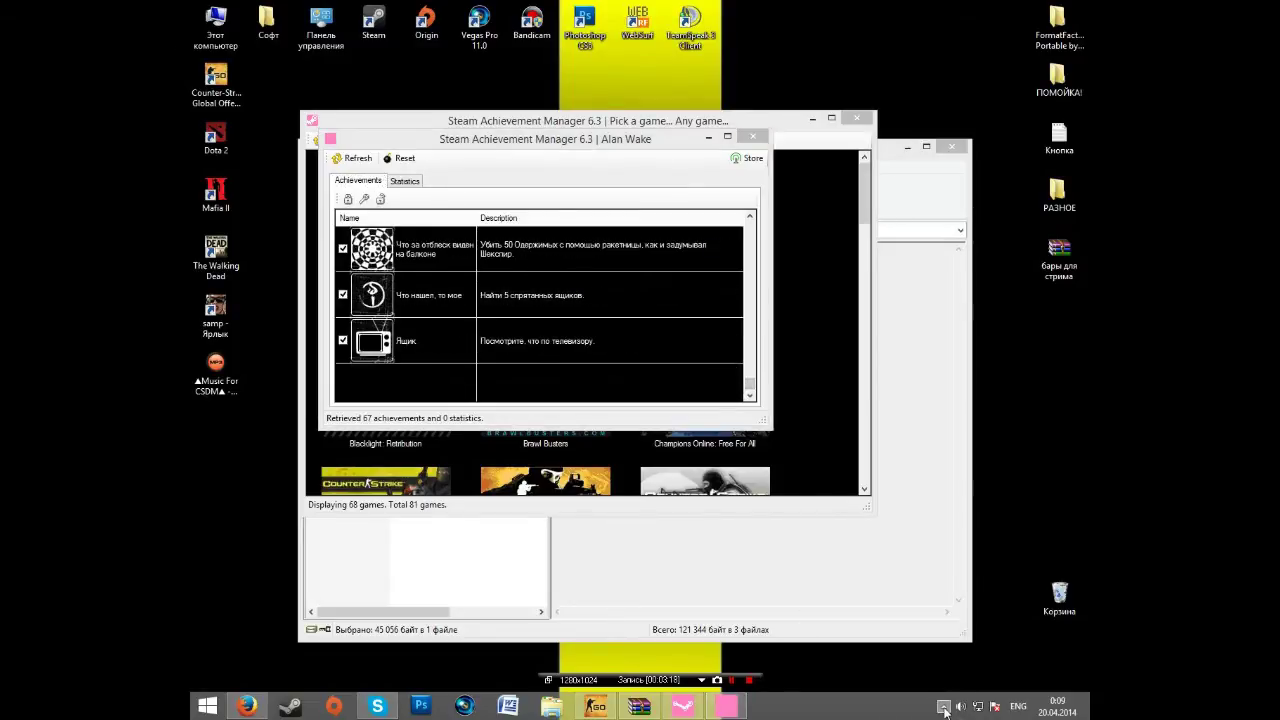
right_click(943, 613)
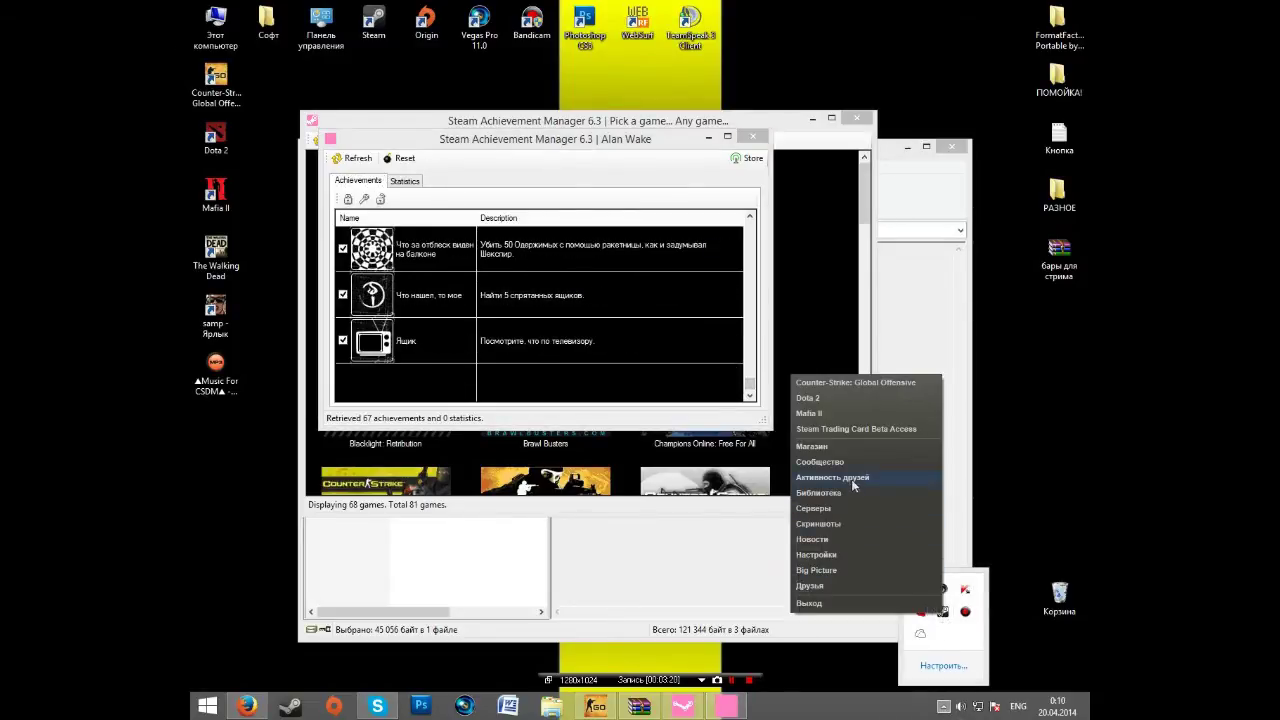
left_click(840, 462)
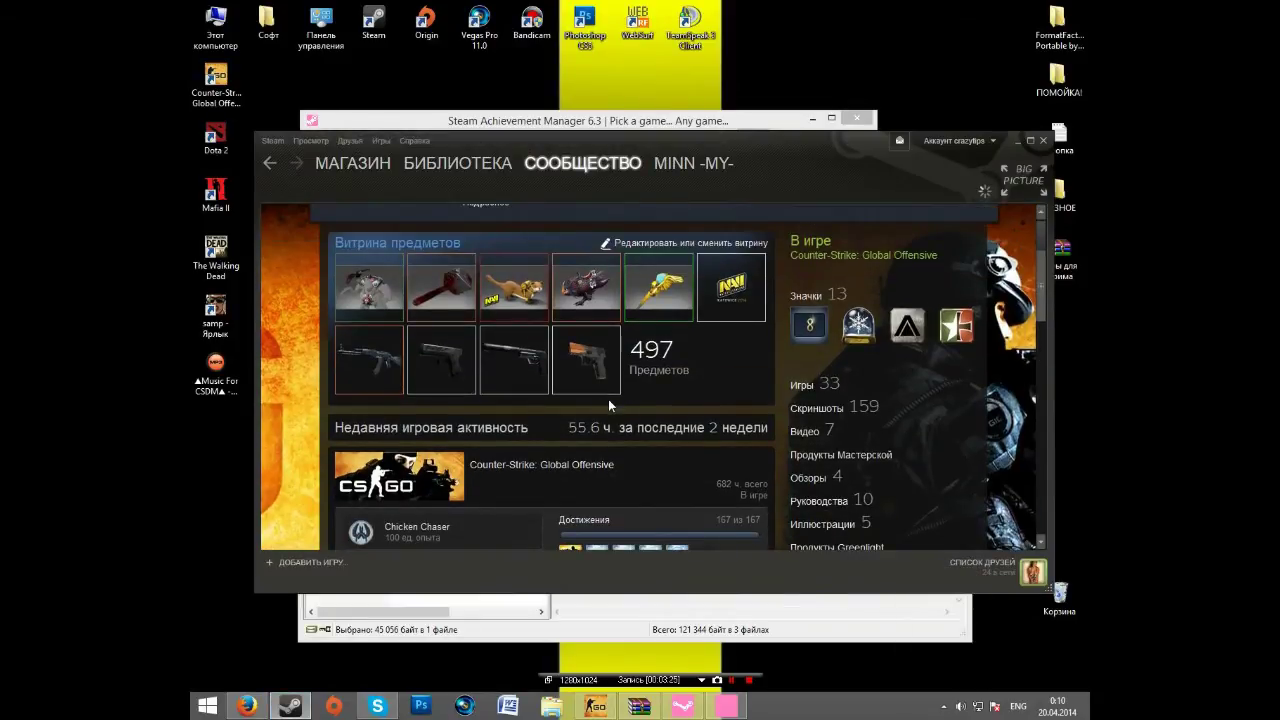
mouse_move(446, 173)
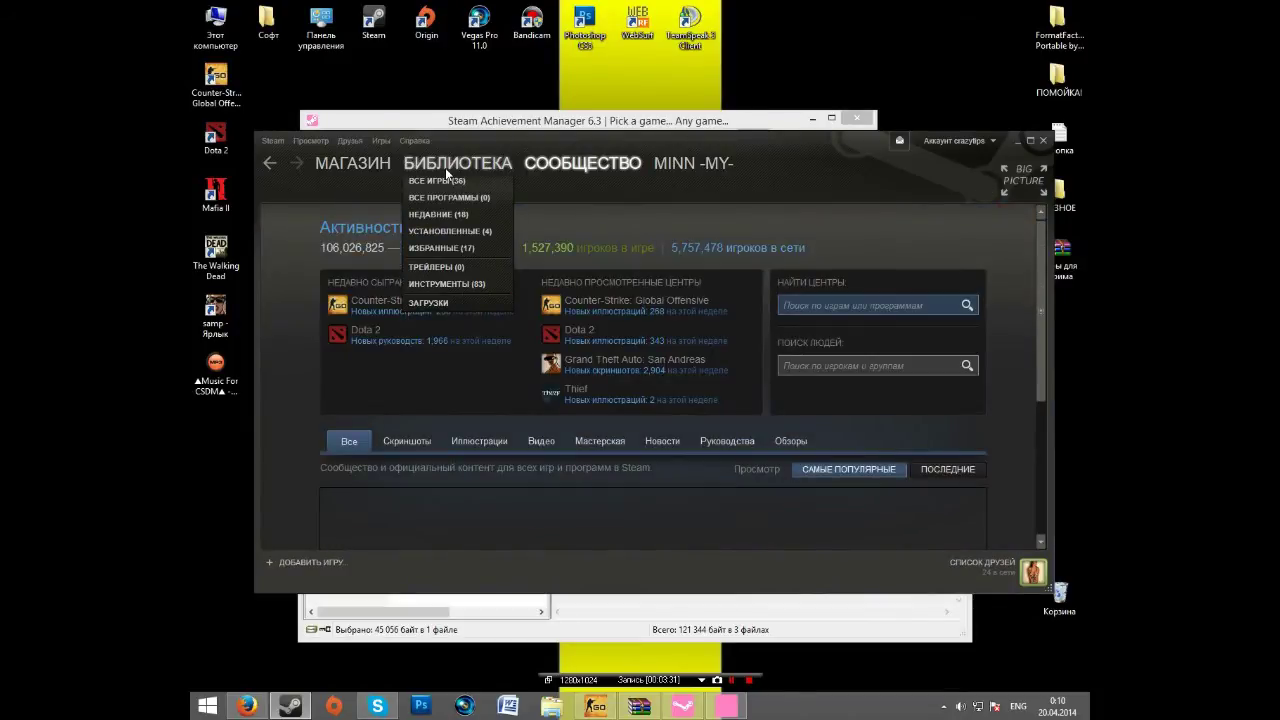
left_click(445, 168)
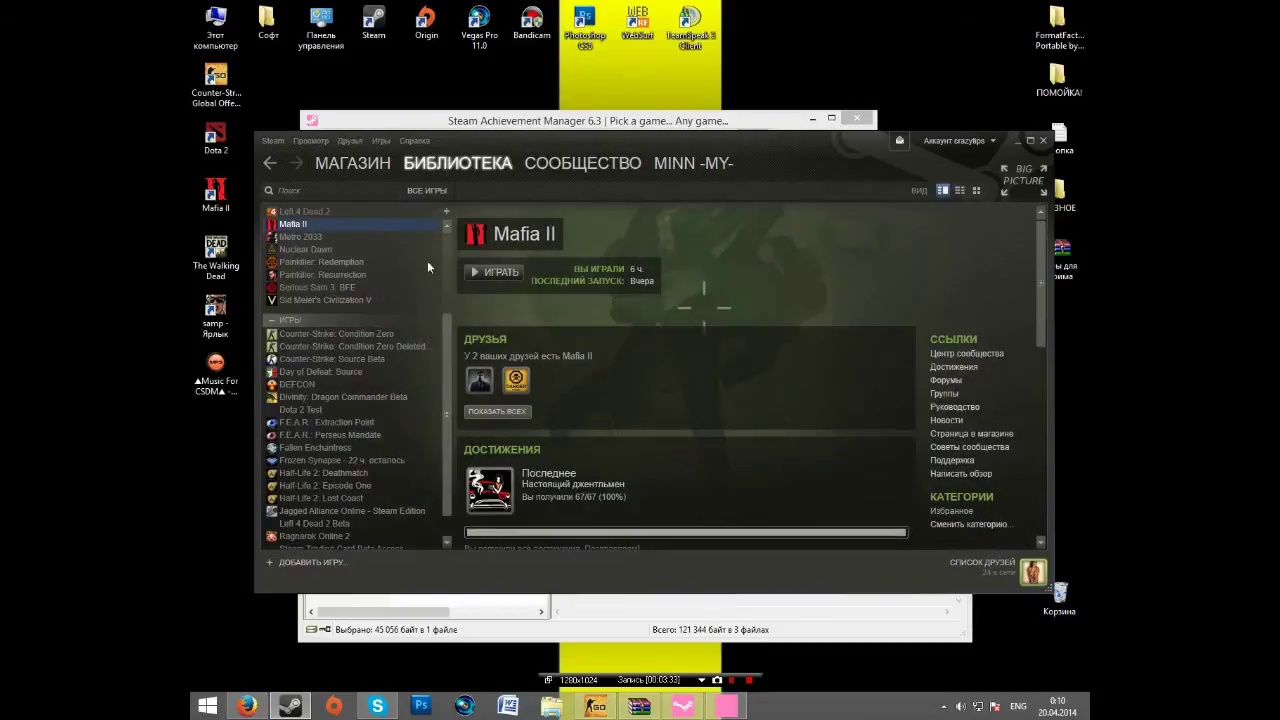
Step: Show Alan Wake in the favourites of the Steam library, check its achievements section and close the Steam window
scroll(378, 314, "up", 3)
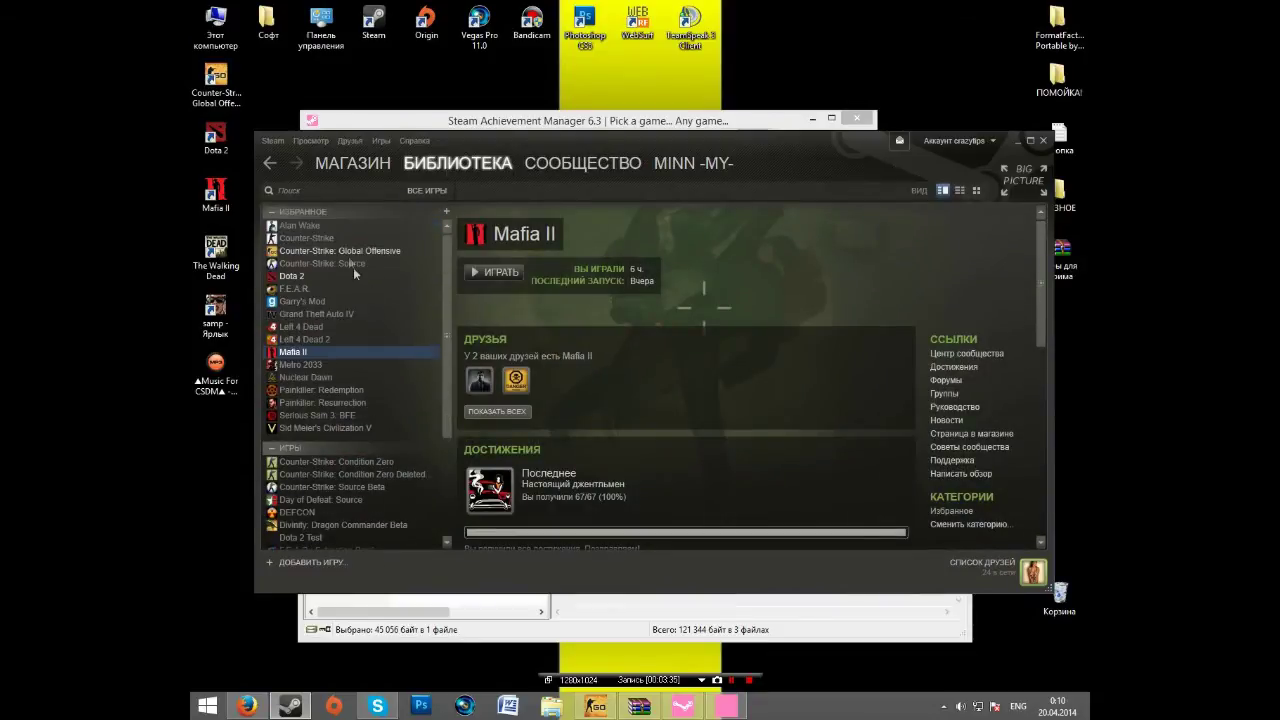
left_click(330, 223)
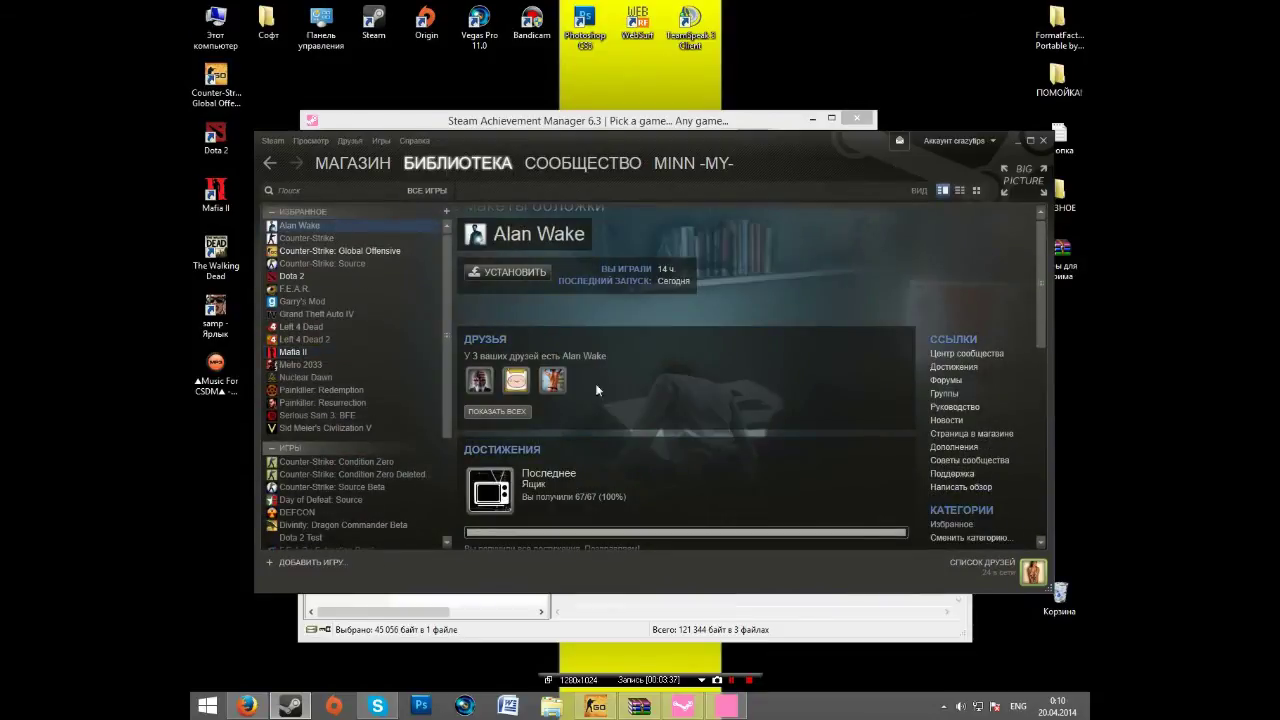
scroll(638, 441, "down", 1)
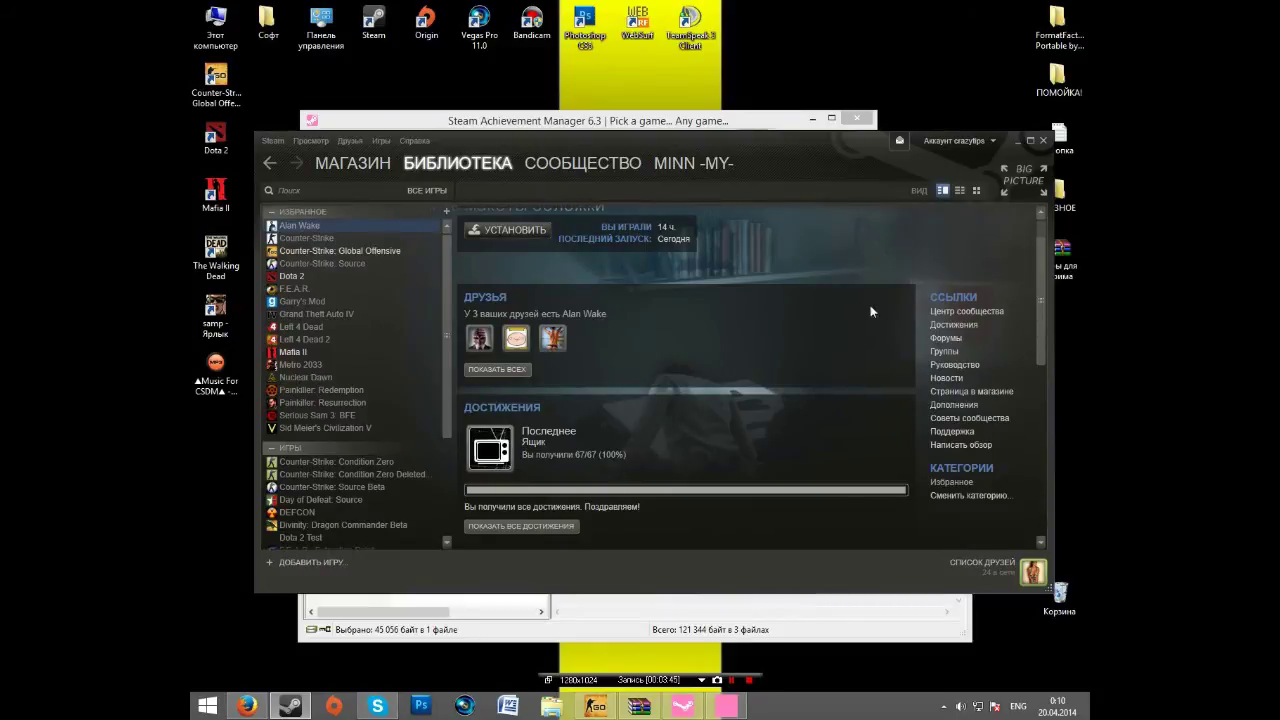
left_click(1043, 140)
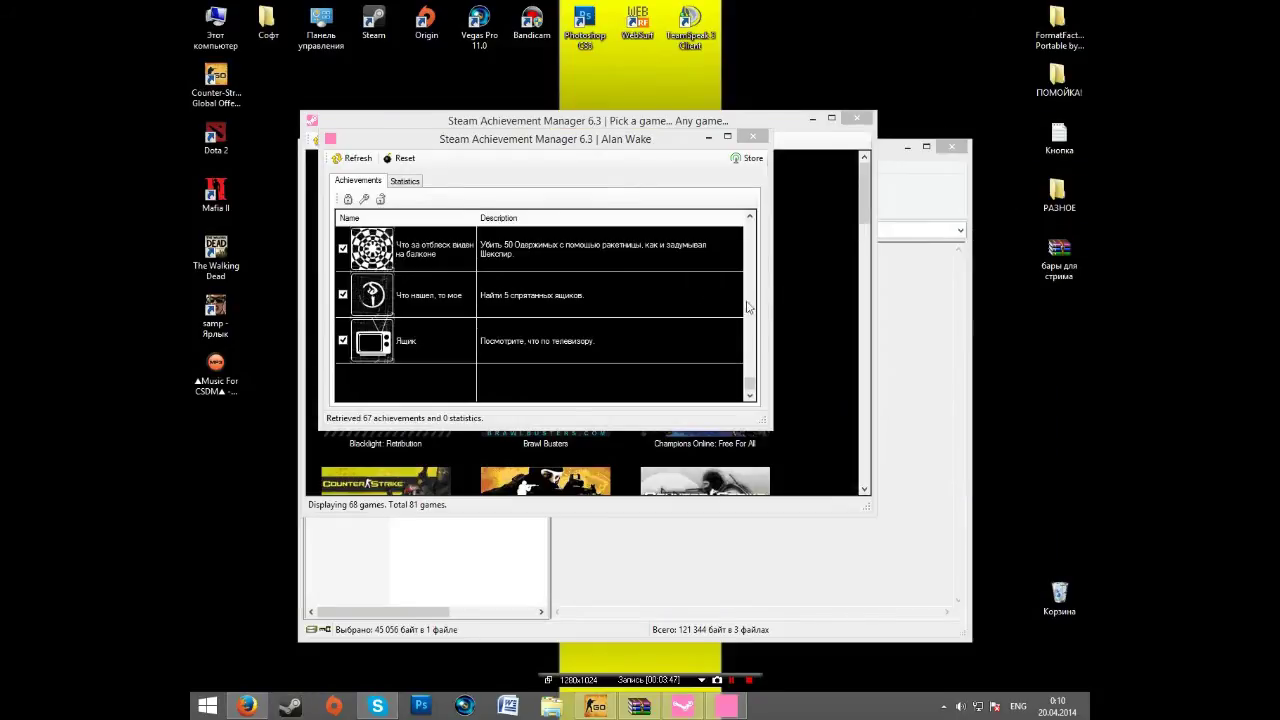
Step: Switch to the running Counter-Strike: Global Offensive, check the achievement notifications in the Steam overlay and return to the desktop
left_click(752, 136)
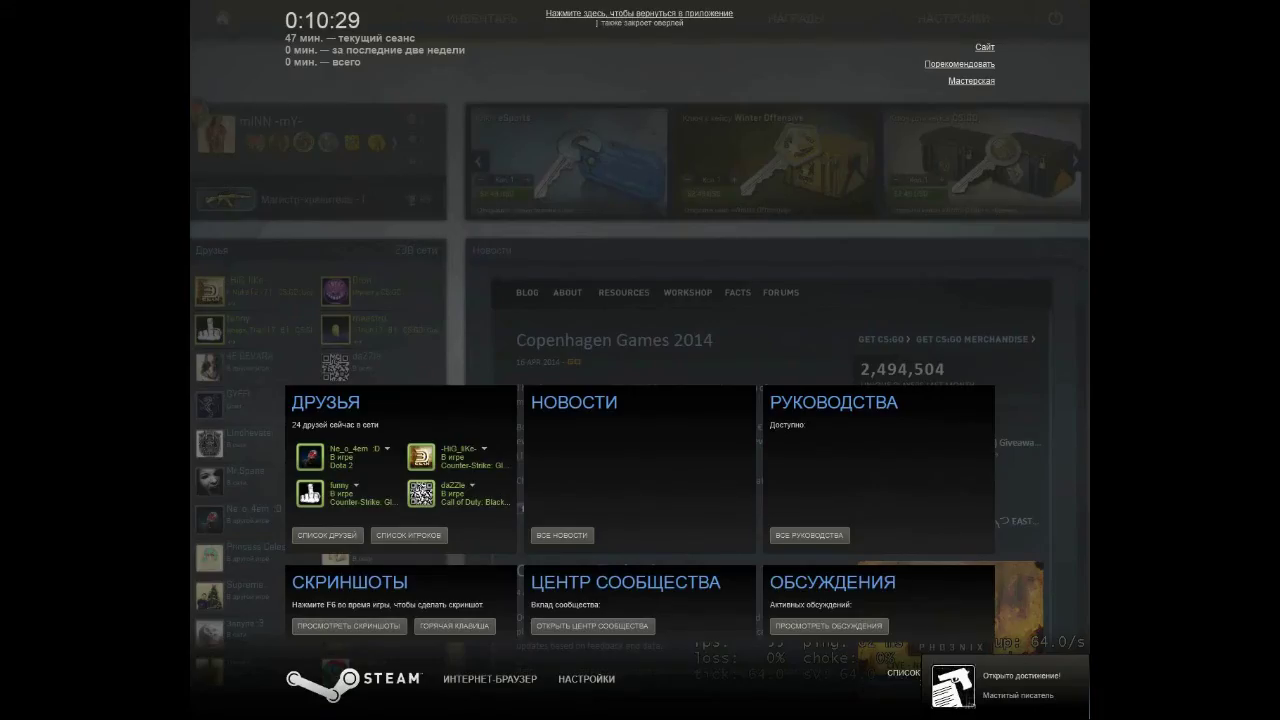
key("super")
left_click(349, 180)
key("super")
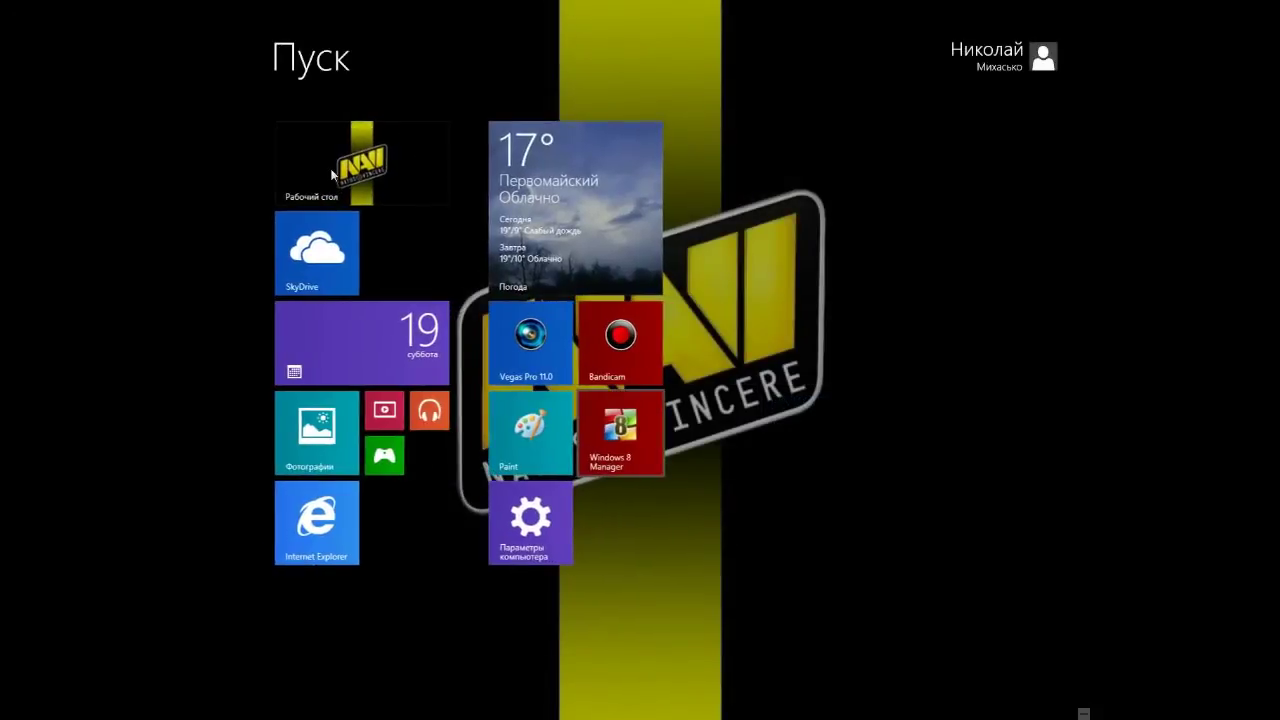
left_click(350, 172)
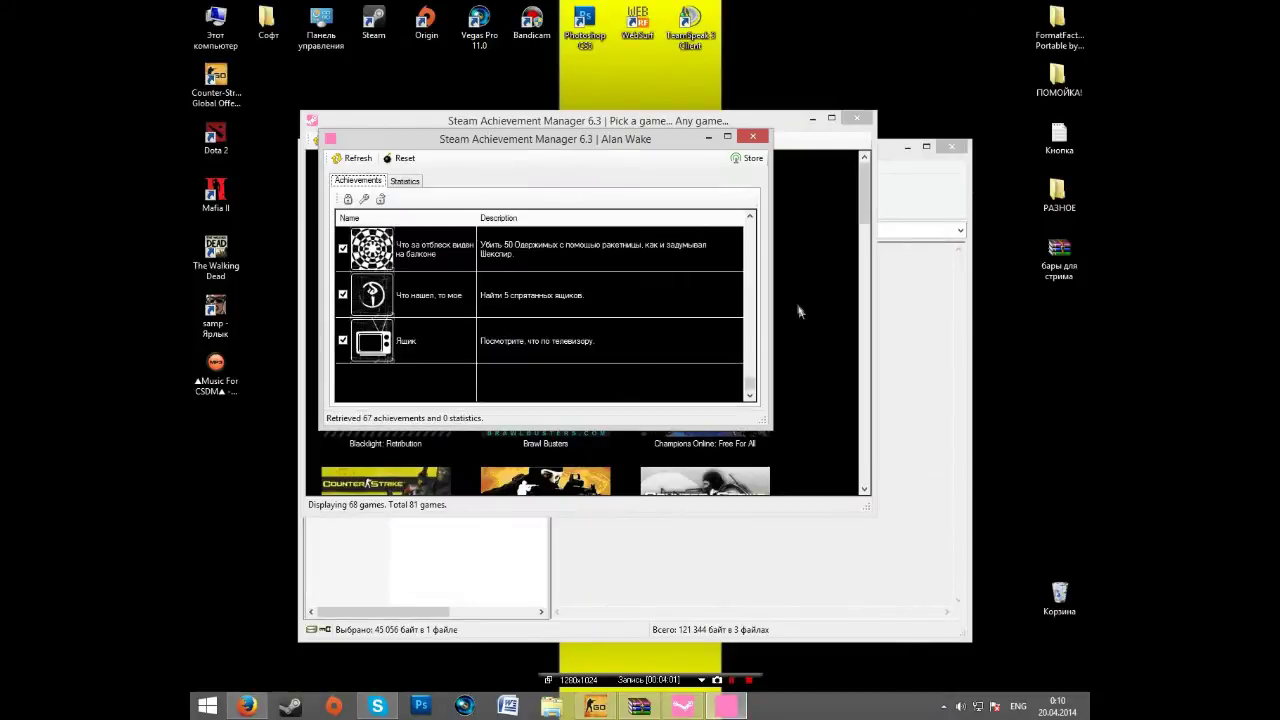
Step: Look through the Alan Wake achievement list in Steam Achievement Manager and return to its first entry
scroll(748, 390, "down", 10)
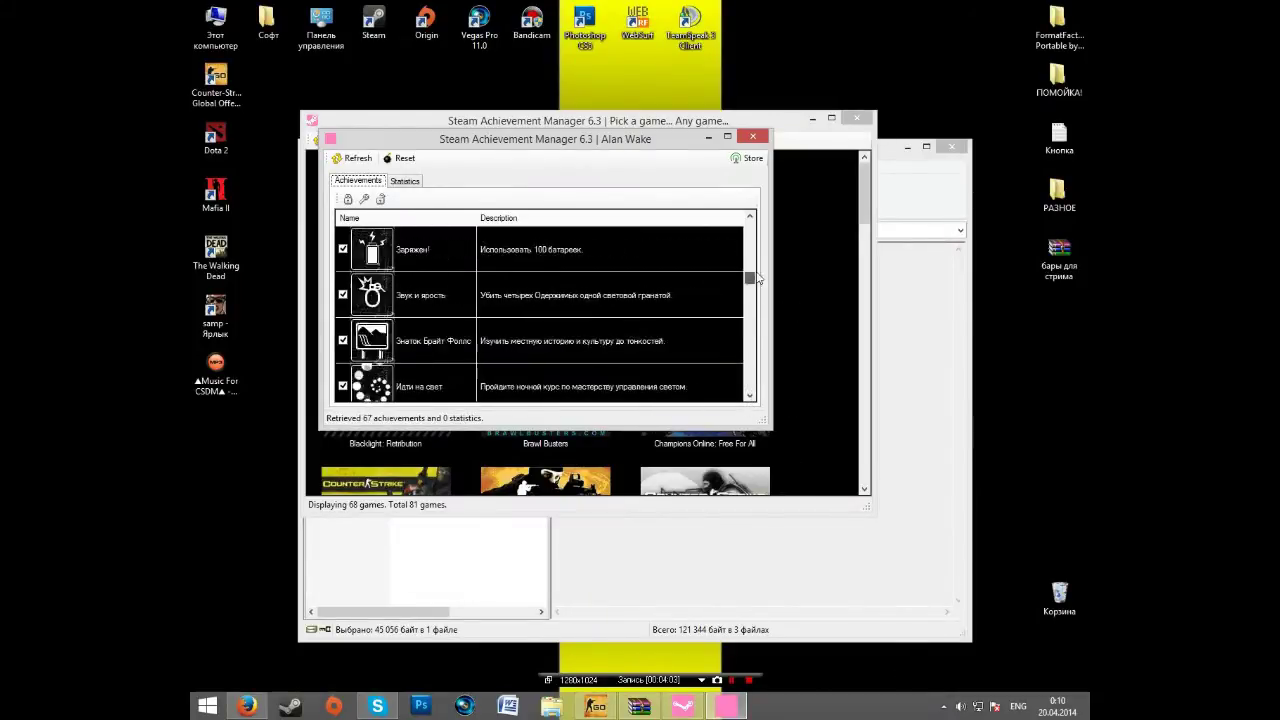
scroll(758, 343, "up", 10)
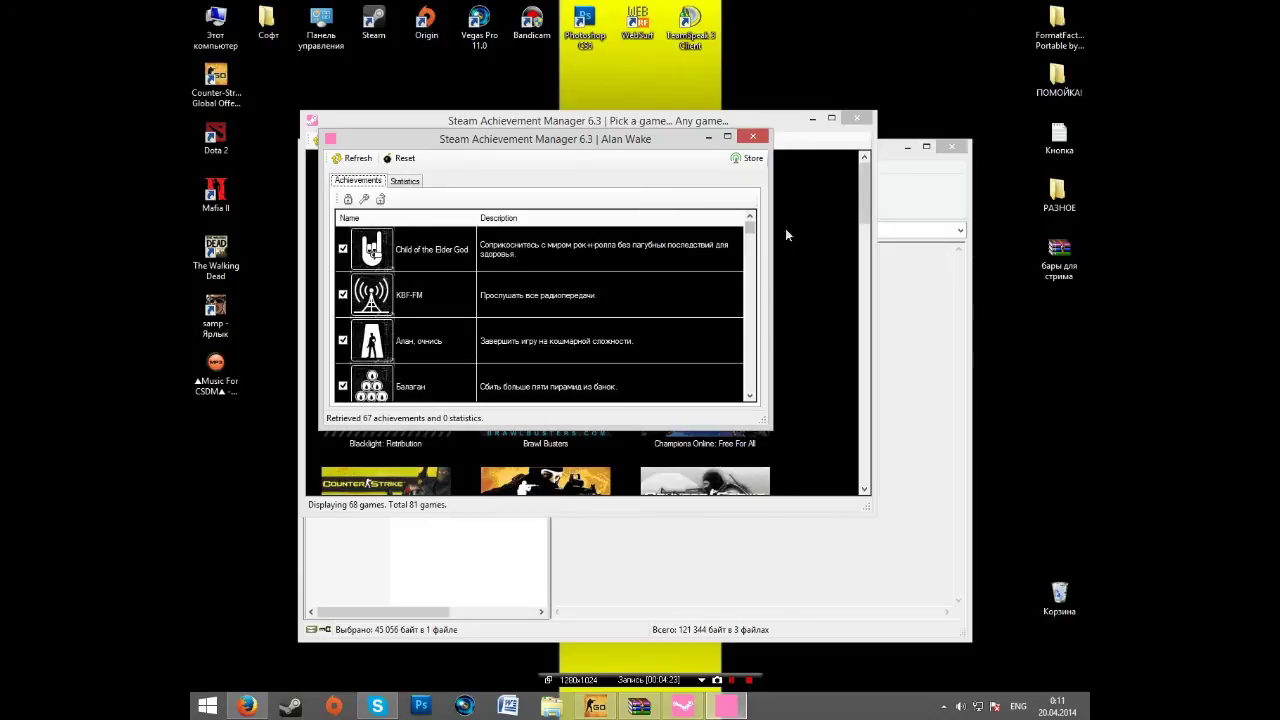
scroll(672, 308, "down", 5)
scroll(526, 333, "up", 5)
mouse_move(758, 229)
left_mouse_down()
mouse_move(758, 300)
mouse_move(766, 222)
left_mouse_up()
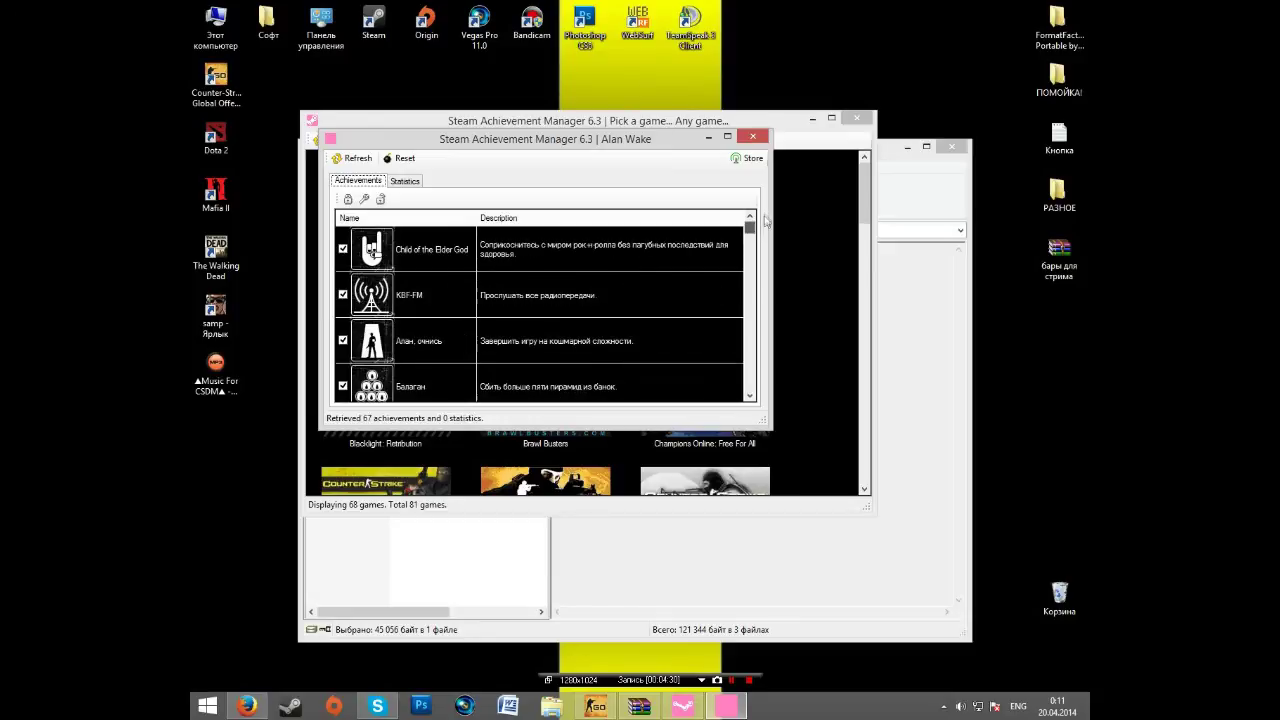